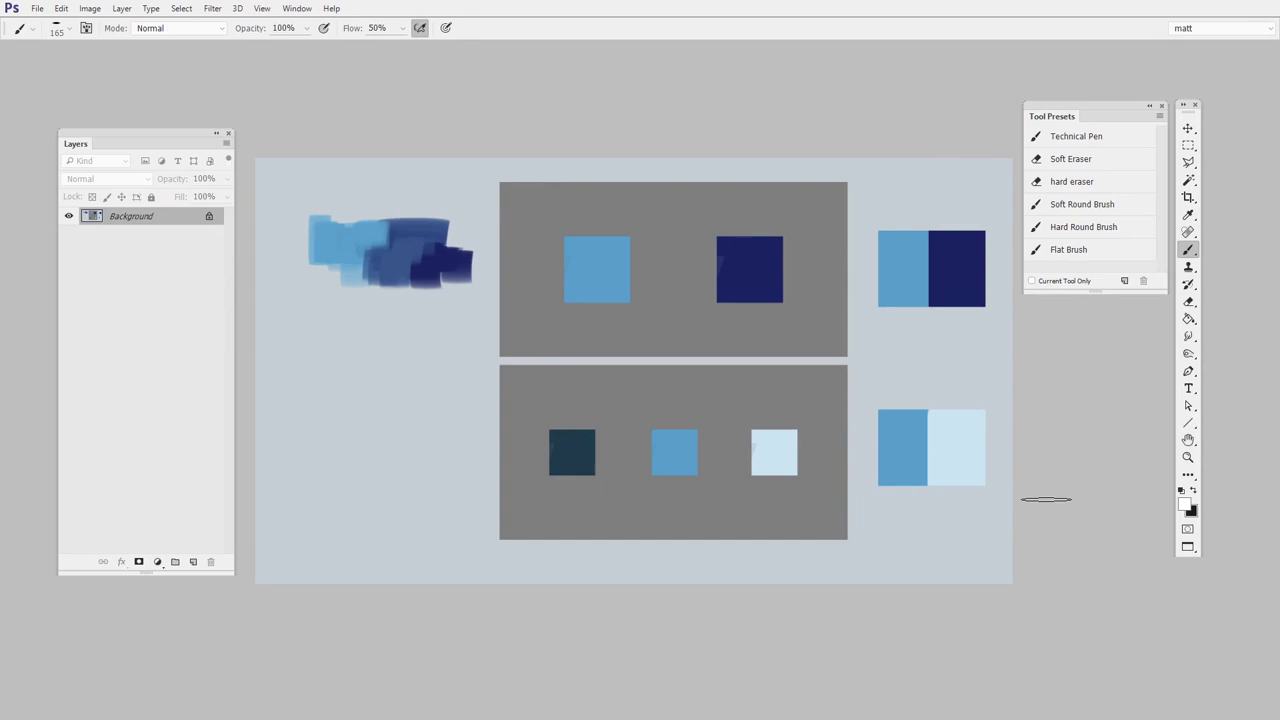
Step: Set the foreground colour to red, #f34141, in the Color Picker
click(1186, 505)
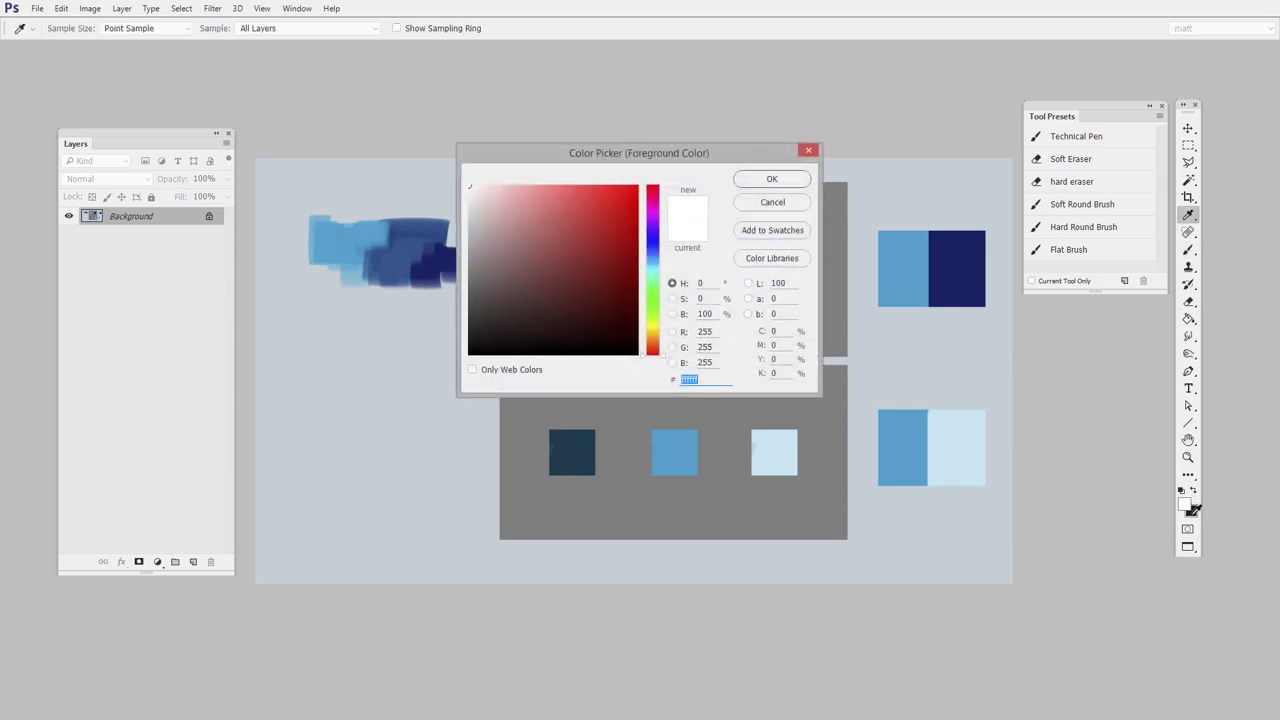
drag(735, 153, 746, 133)
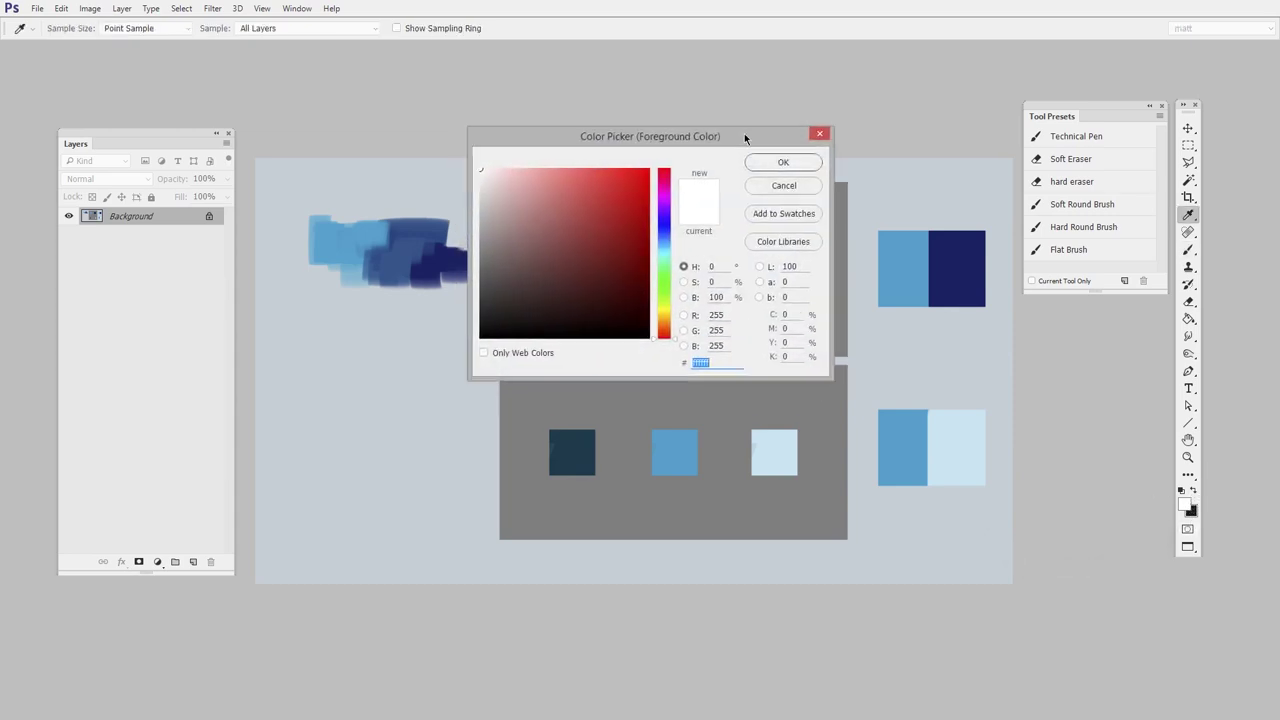
mouse_move(583, 251)
mouse_down()
mouse_move(614, 209)
mouse_move(606, 171)
mouse_up()
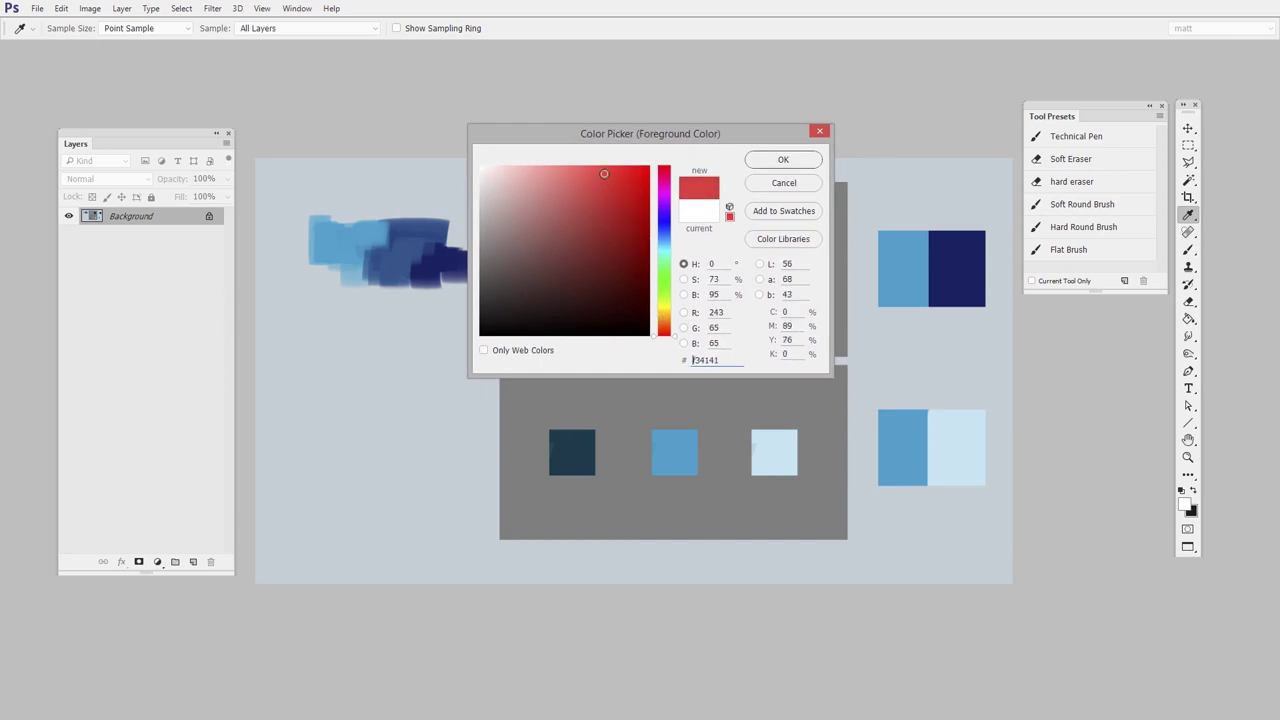
click(783, 160)
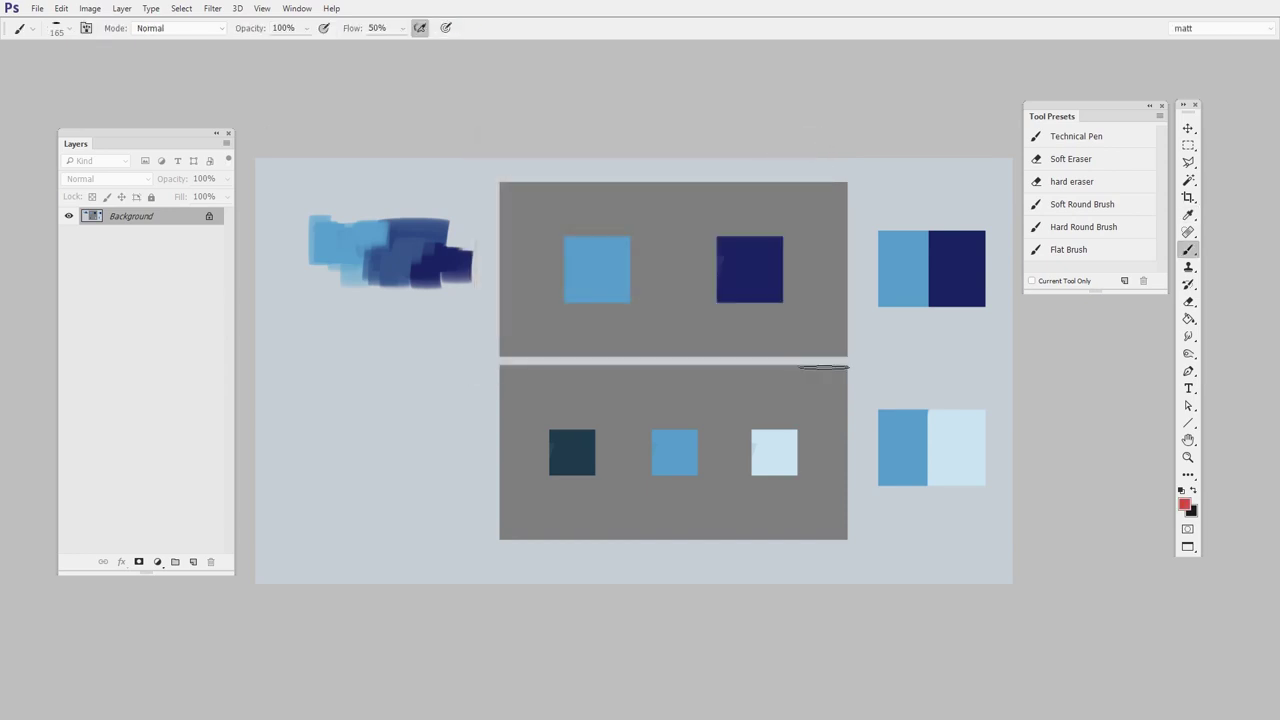
Step: Paint a red test stroke on a new layer below the blue brush swatch, and delete that layer
click(192, 563)
mouse_move(320, 343)
mouse_down()
mouse_move(334, 369)
mouse_move(420, 400)
mouse_move(327, 415)
mouse_move(338, 478)
mouse_up()
click(211, 563)
Step: Add a new layer near the blue brush swatch and choose a dark saturated blue as the foreground colour
drag(474, 361, 636, 391)
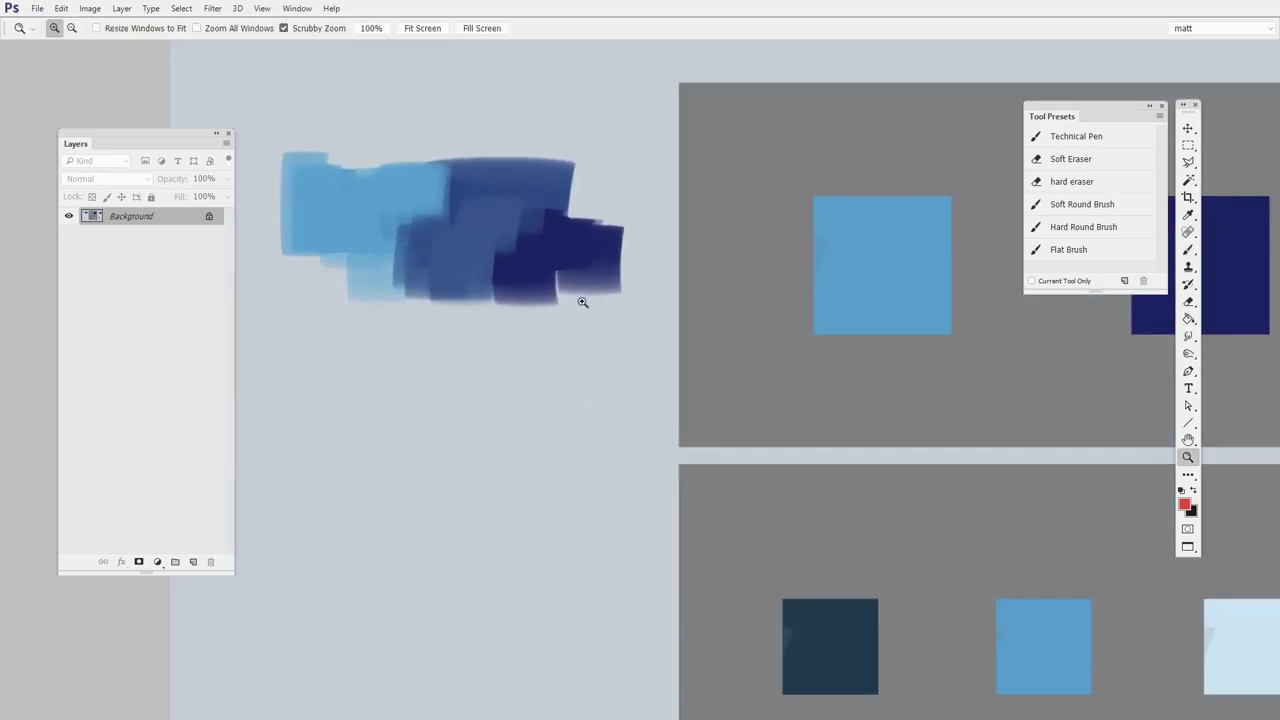
key(ctrl+shift+alt+n)
click(1184, 504)
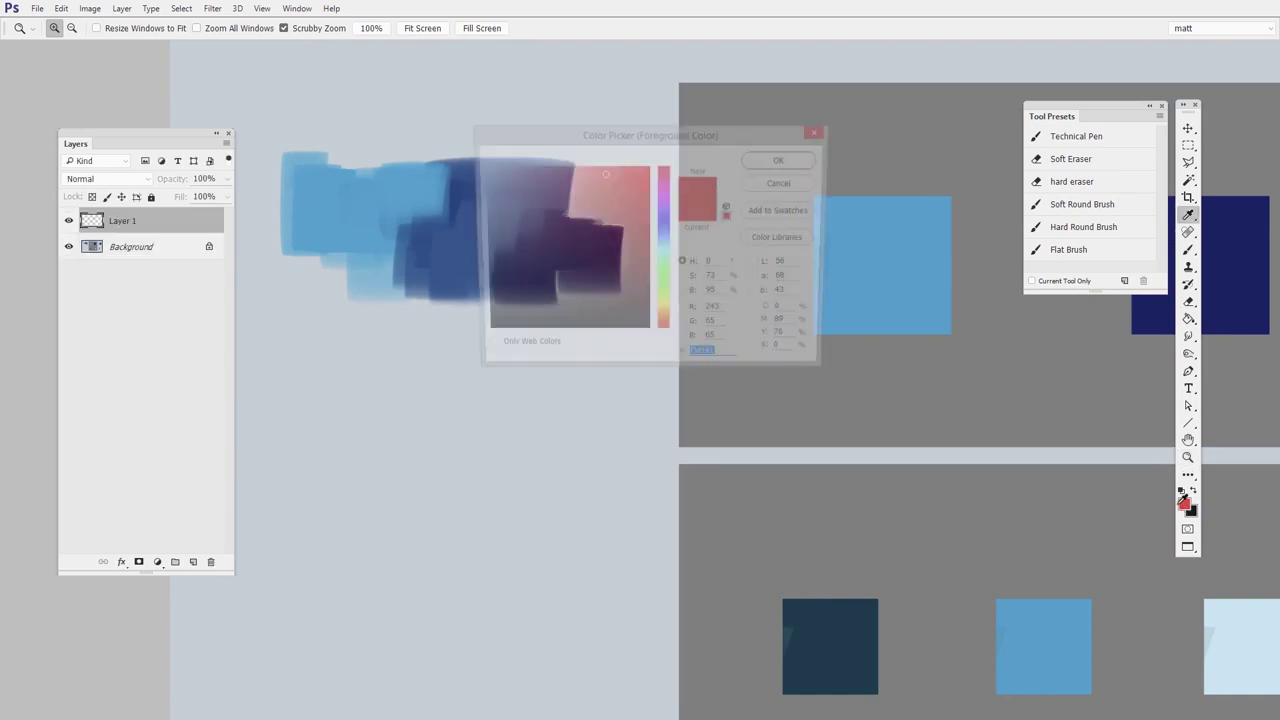
drag(700, 130, 926, 177)
click(889, 263)
drag(889, 262, 890, 267)
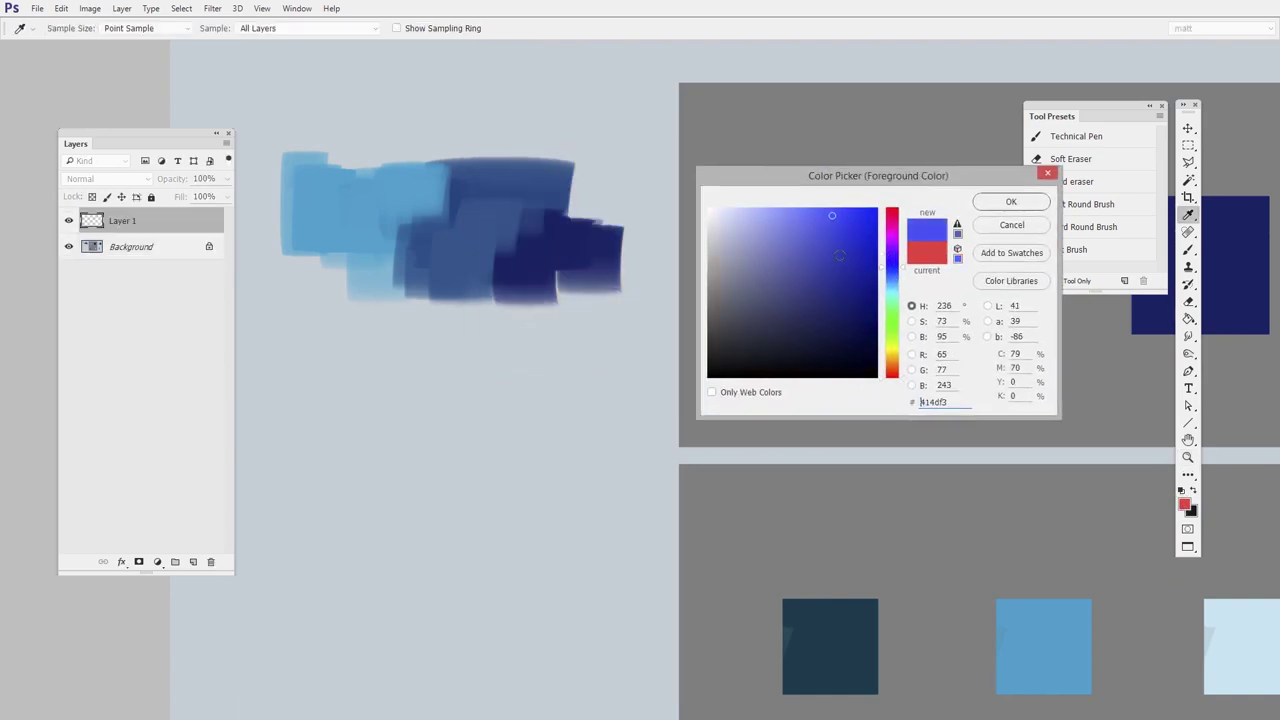
click(855, 280)
click(1012, 203)
Step: Try painting a dark blue patch just below the navy end of the swatch, and undo it
key(b)
drag(556, 335, 571, 400)
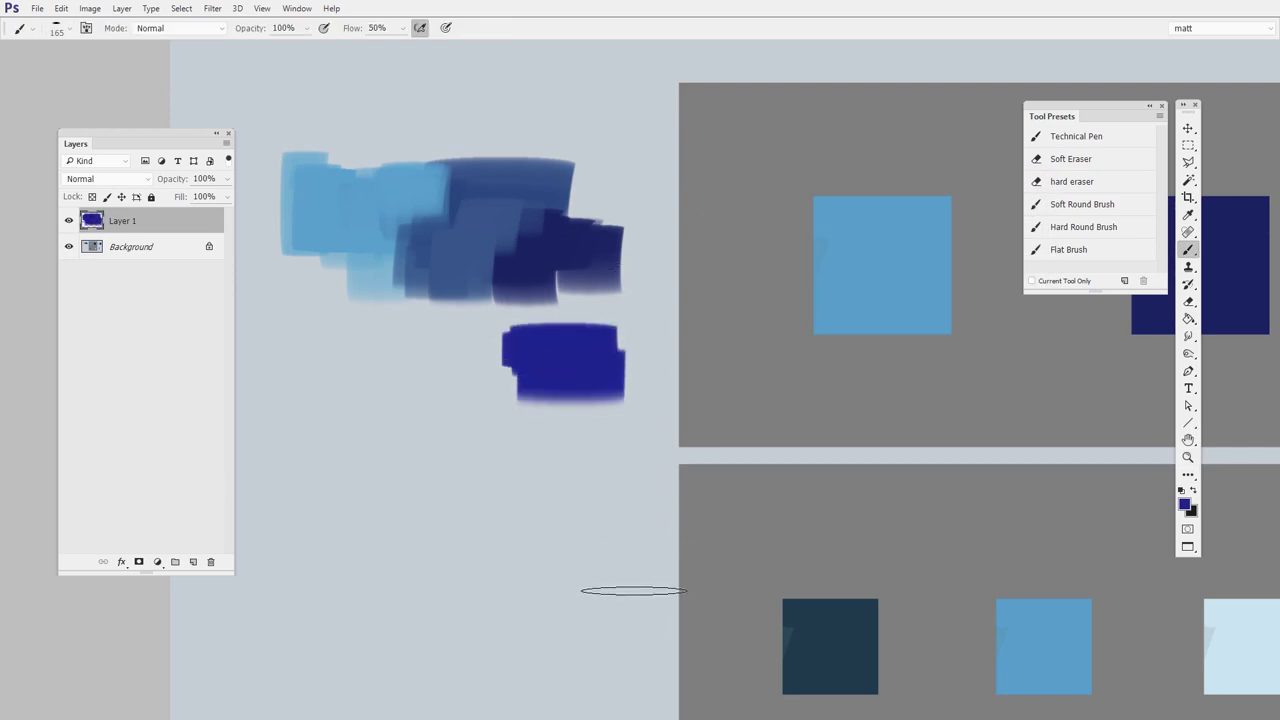
key(ctrl+z)
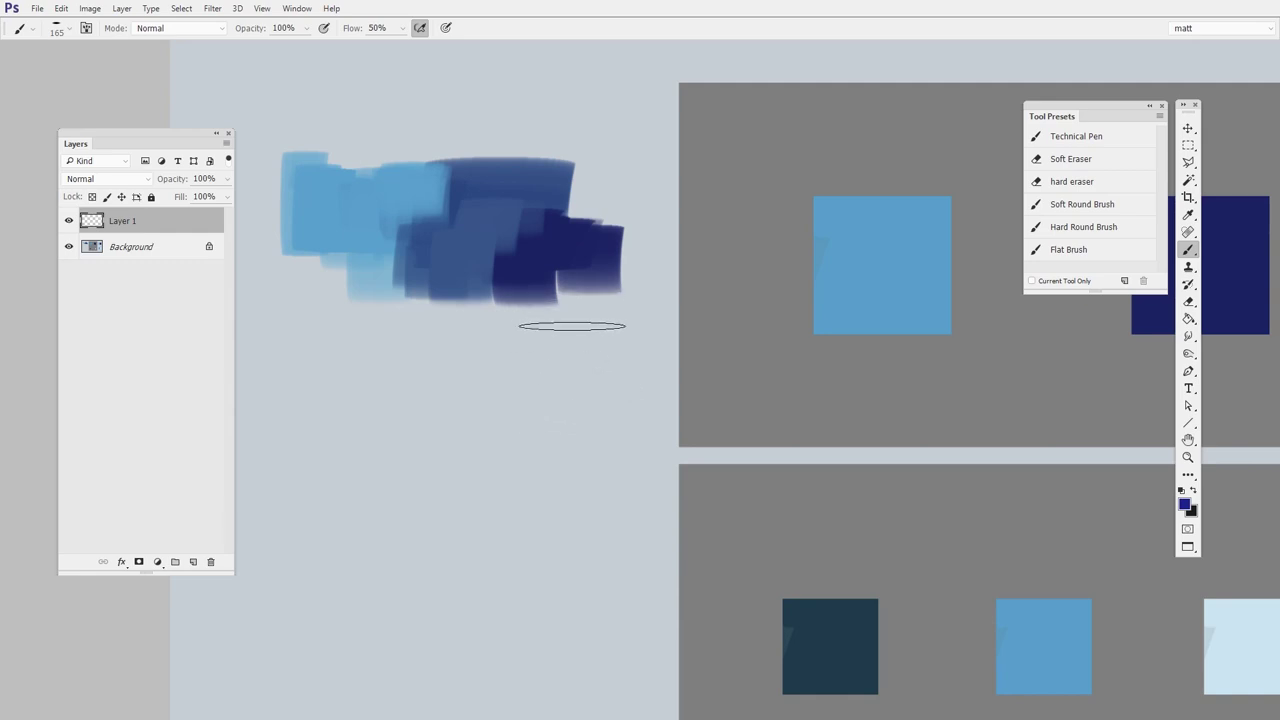
Step: Sample the navy from the brush swatch and paint a tall patch of it in the empty area below
key(alt)
drag(554, 449, 572, 359)
drag(581, 373, 551, 384)
key(alt)
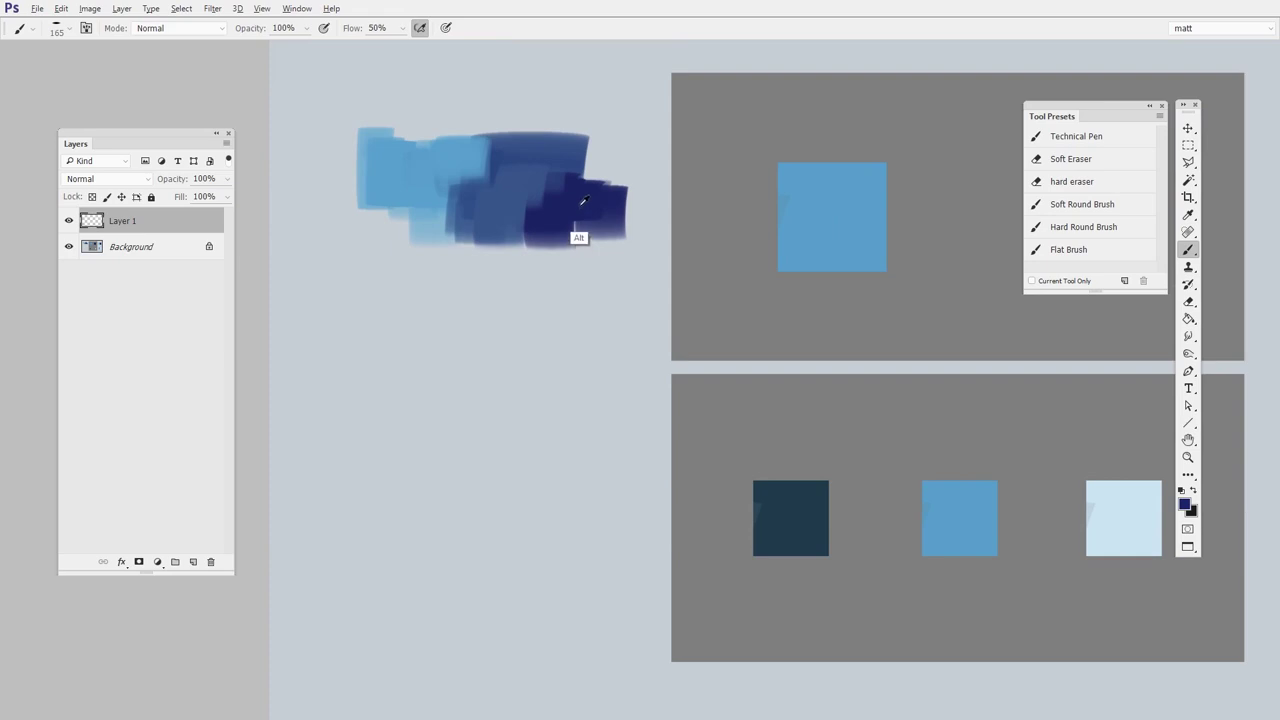
mouse_move(410, 320)
mouse_down()
mouse_move(395, 388)
mouse_move(419, 406)
mouse_move(417, 452)
mouse_up()
drag(404, 406, 406, 451)
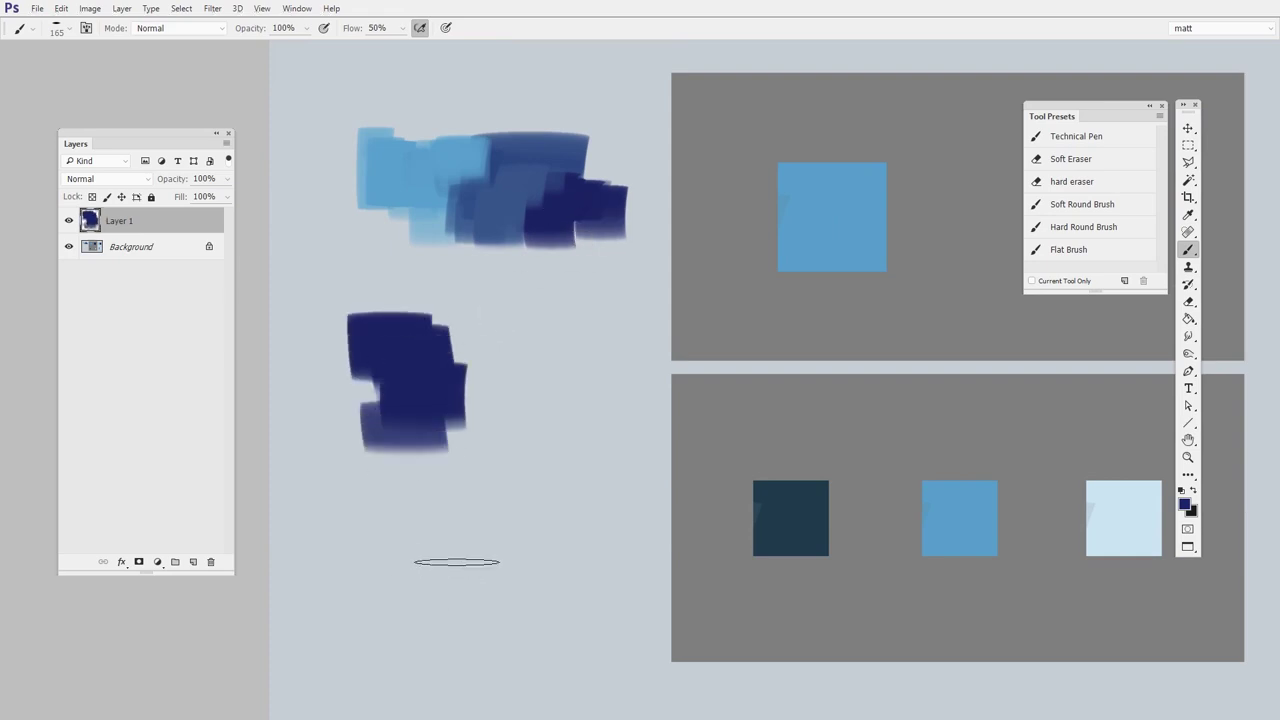
Step: Reduce the brush to 119 px and paint light blue and mid blue patches, sampled from the swatch, beside the navy one
drag(519, 313, 515, 313)
alt+click(417, 181)
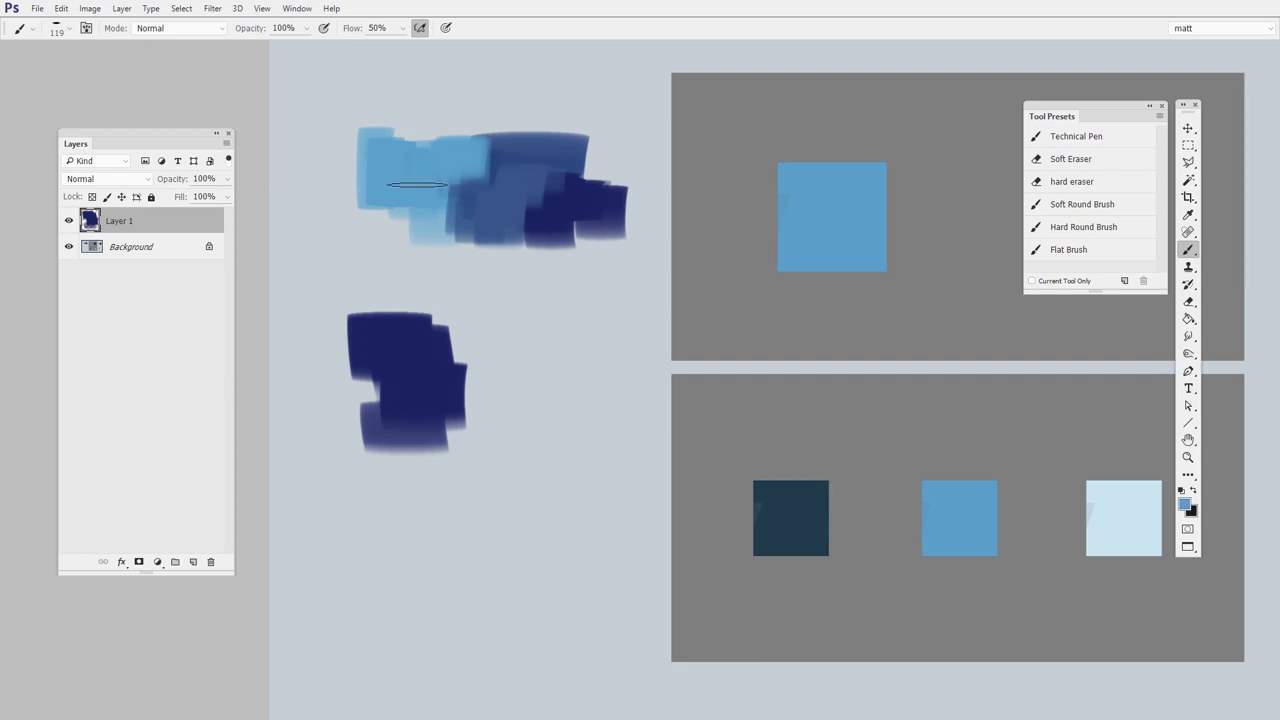
mouse_move(495, 345)
mouse_down()
mouse_move(505, 400)
mouse_move(535, 442)
mouse_up()
alt+click(509, 218)
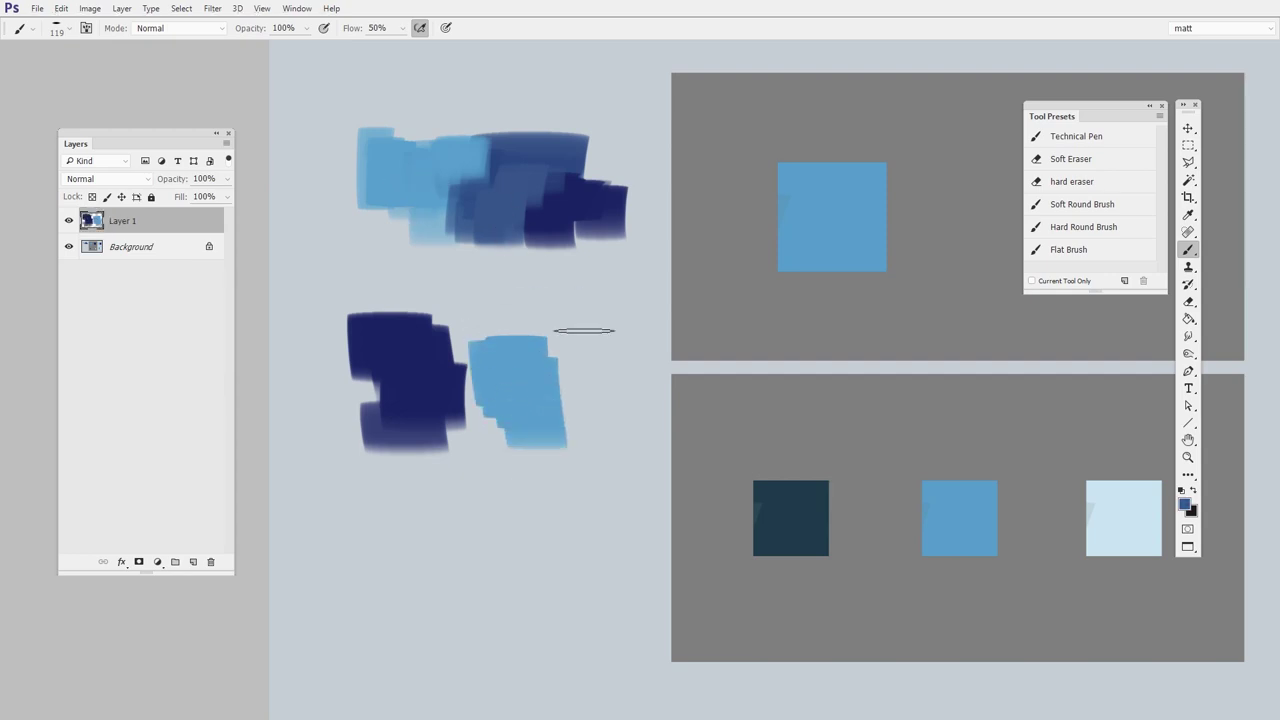
mouse_move(597, 332)
mouse_down()
mouse_move(594, 420)
mouse_move(591, 400)
mouse_move(630, 402)
mouse_up()
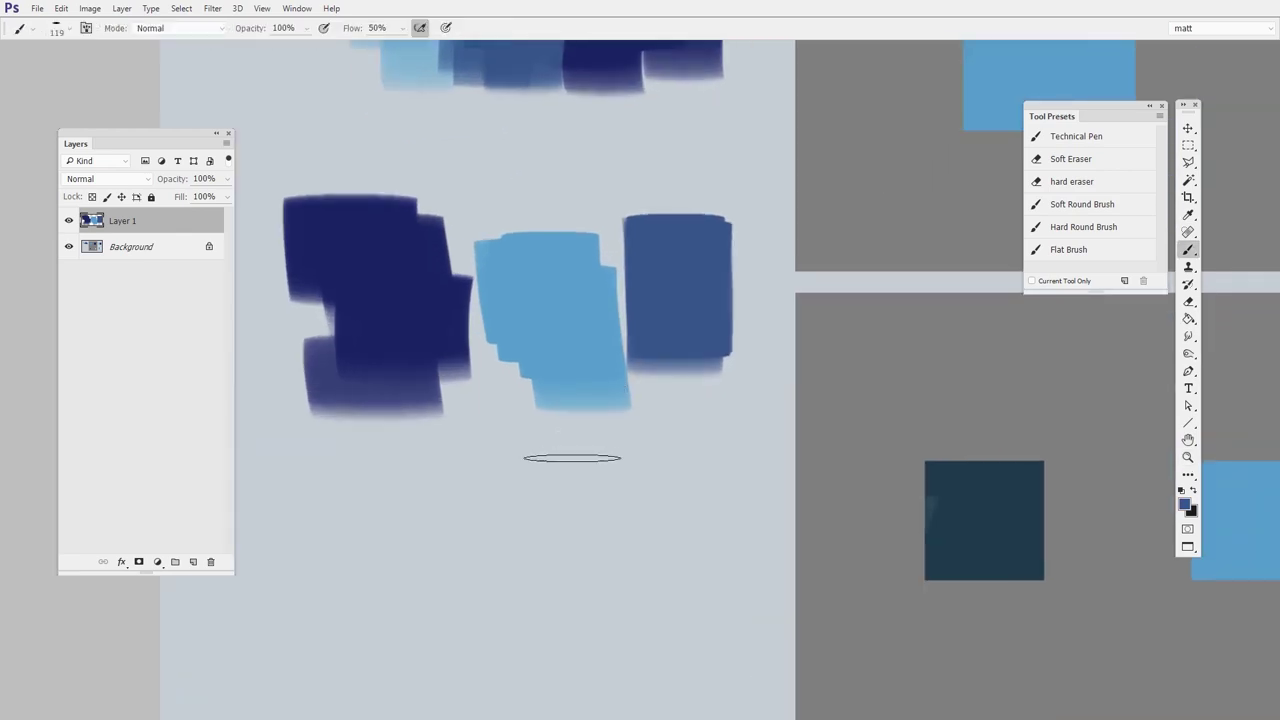
Step: Extend the light blue patch downward with an 84 px brush in its sampled colour, and check that colour in the Color Picker
drag(554, 420, 541, 424)
alt+click(577, 380)
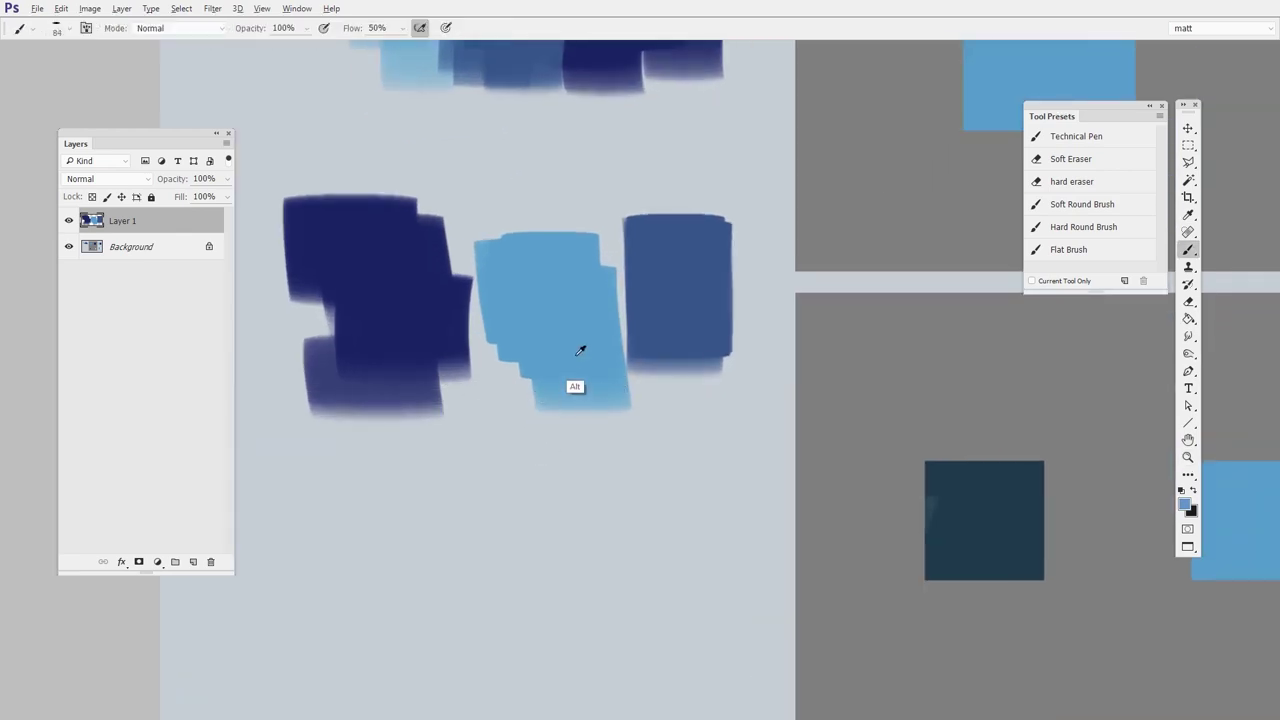
drag(527, 365, 530, 438)
click(1185, 507)
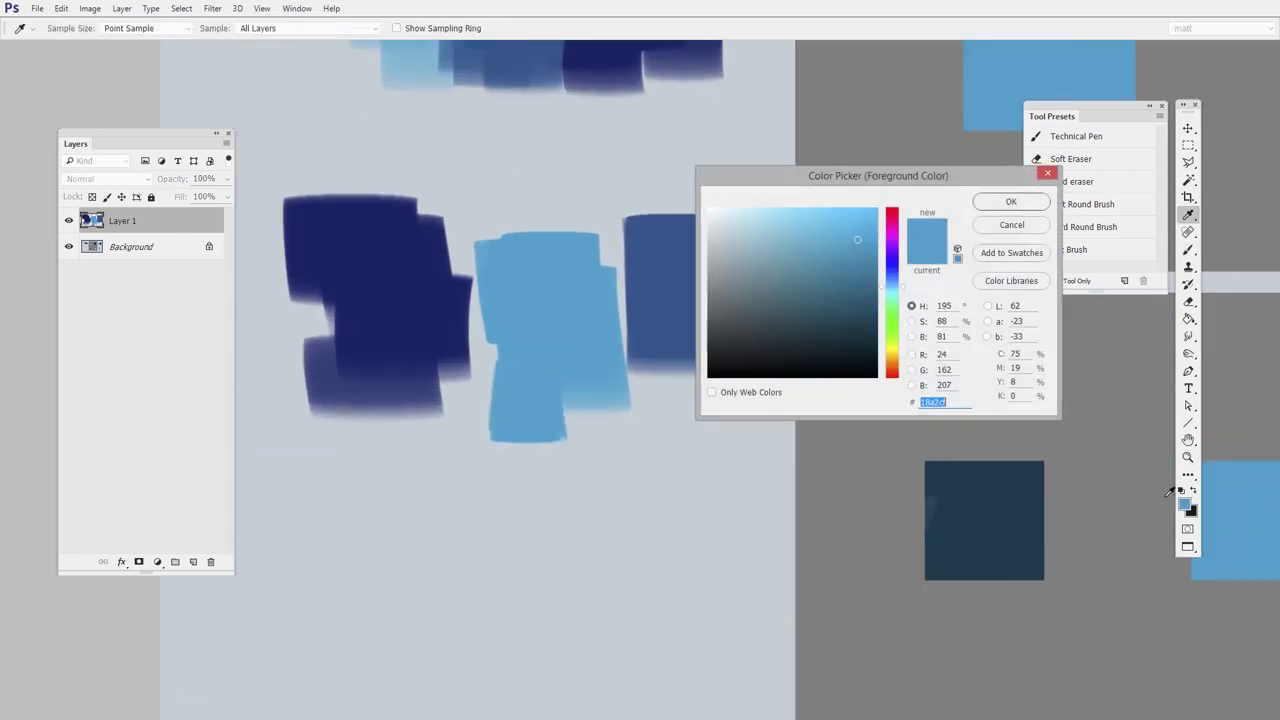
drag(884, 172, 737, 172)
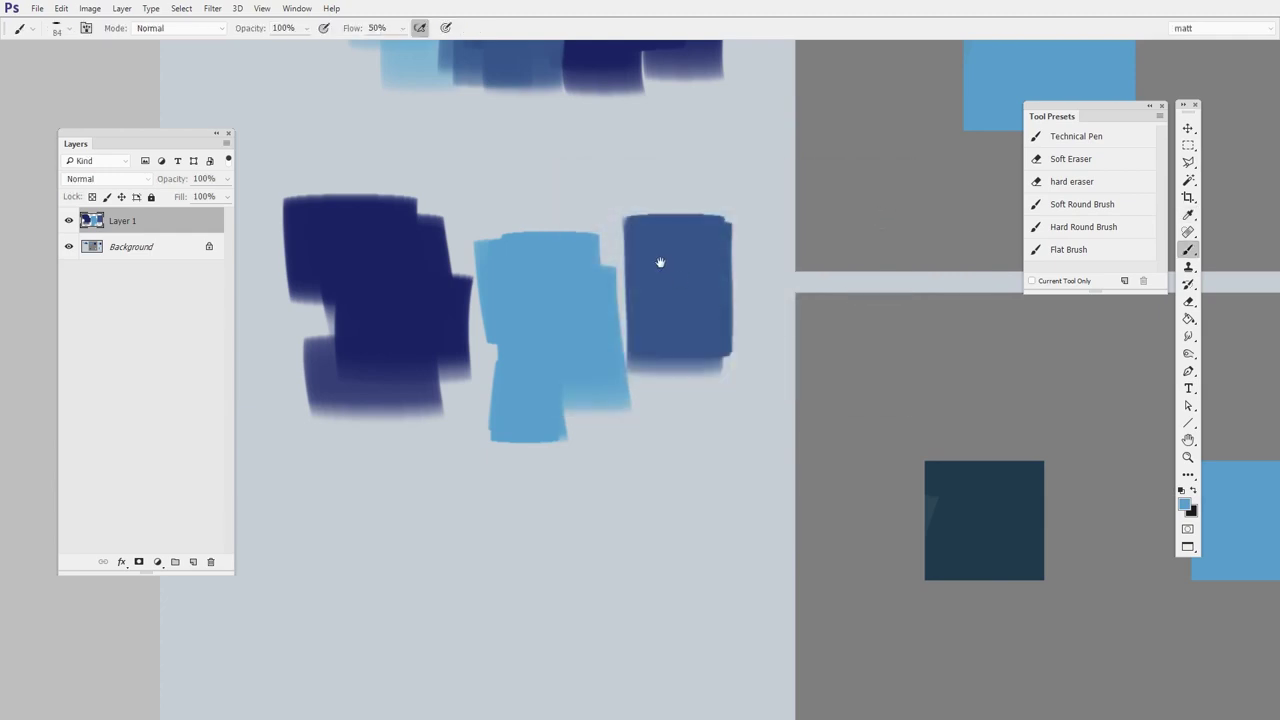
Step: Sample light blue and mid blue from the original swatch and paint a patch of each directly beneath it
mouse_move(660, 263)
mouse_down()
mouse_move(660, 374)
mouse_move(628, 410)
mouse_up()
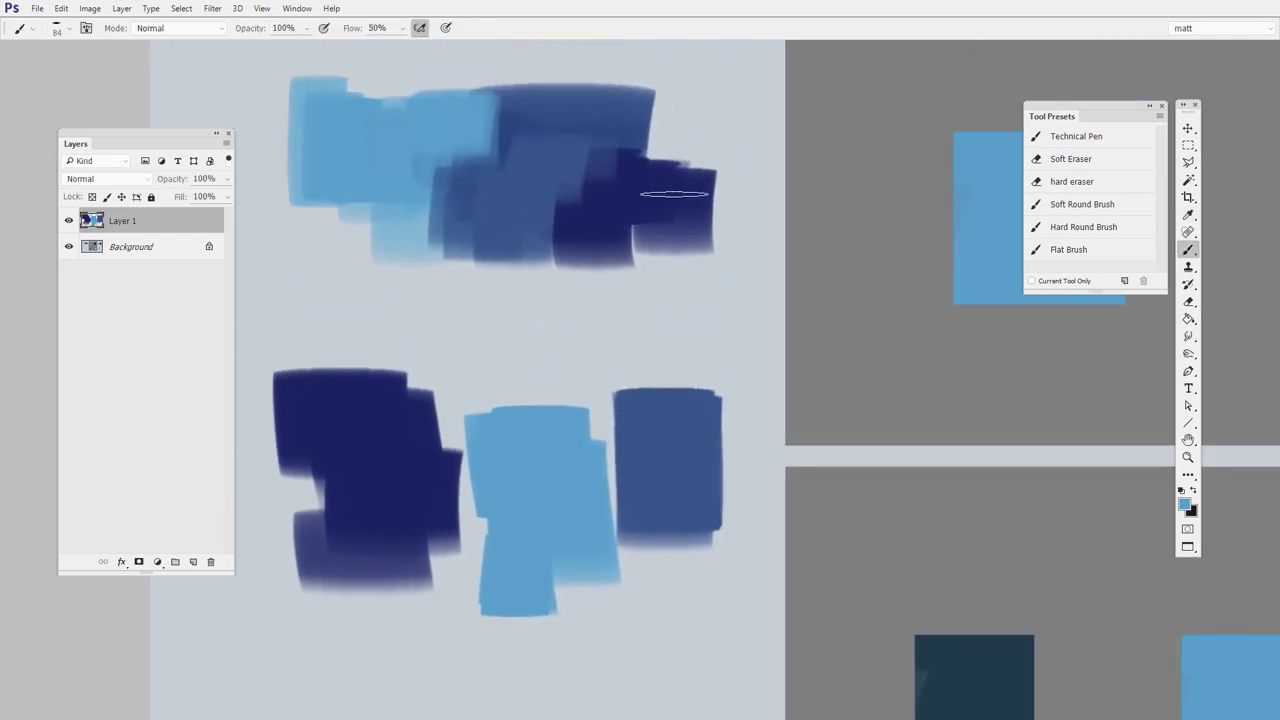
alt+click(408, 148)
drag(322, 254, 345, 299)
drag(354, 242, 371, 309)
drag(470, 329, 540, 376)
alt+click(574, 295)
mouse_move(521, 277)
mouse_down()
mouse_move(504, 313)
mouse_move(501, 348)
mouse_up()
drag(583, 300, 567, 408)
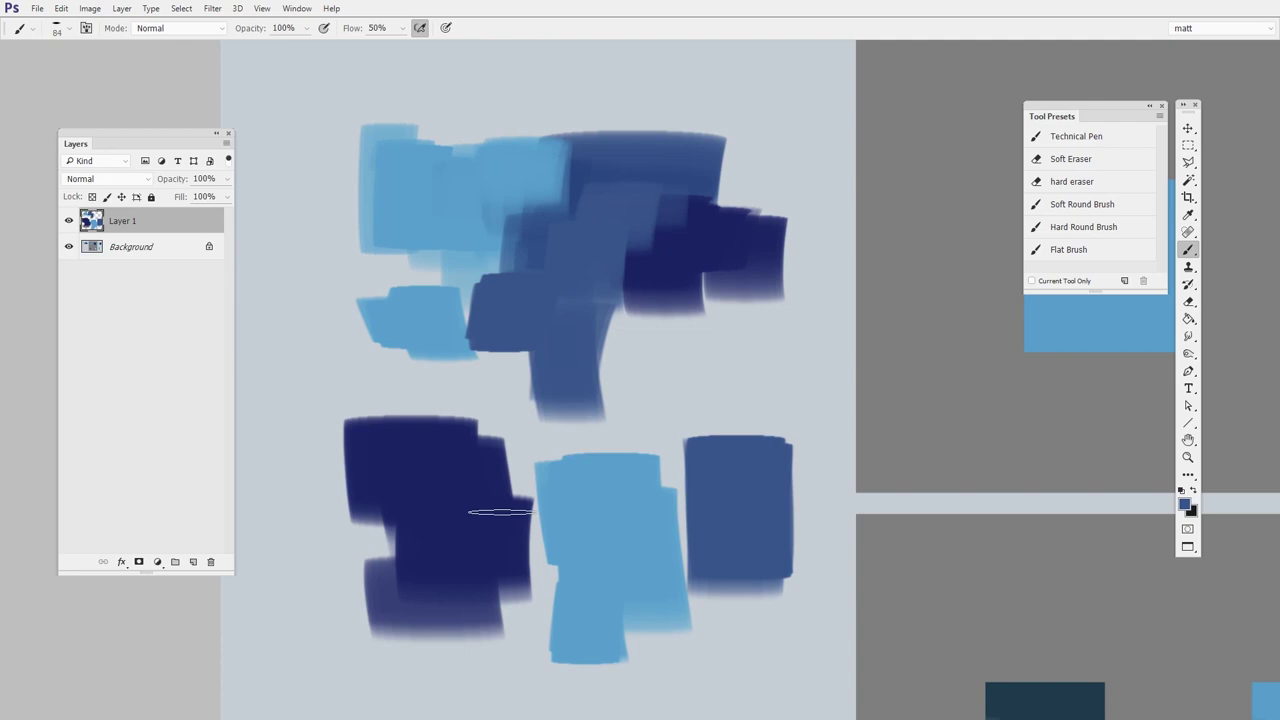
Step: Sample the swatch's navy, paint a patch beneath it, and inspect the sampled colour in the Color Picker
alt+click(680, 293)
mouse_move(710, 373)
mouse_down()
mouse_move(709, 336)
mouse_move(667, 398)
mouse_up()
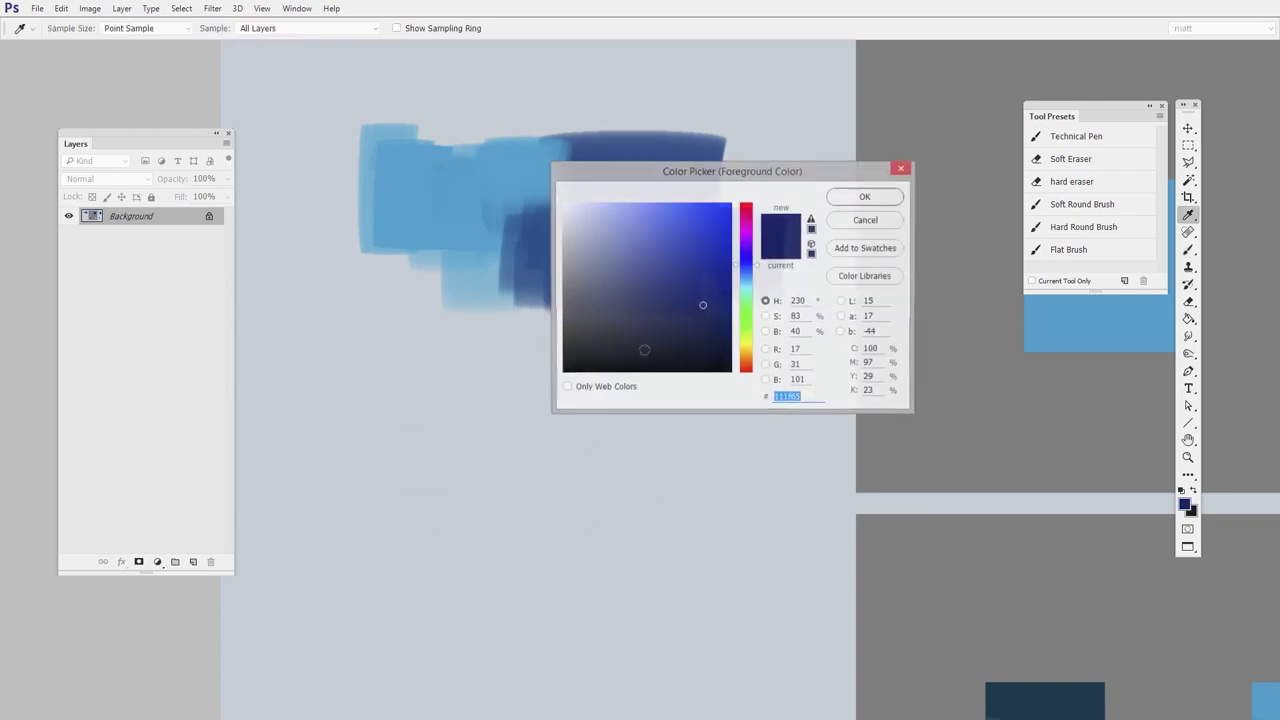
drag(780, 166, 686, 163)
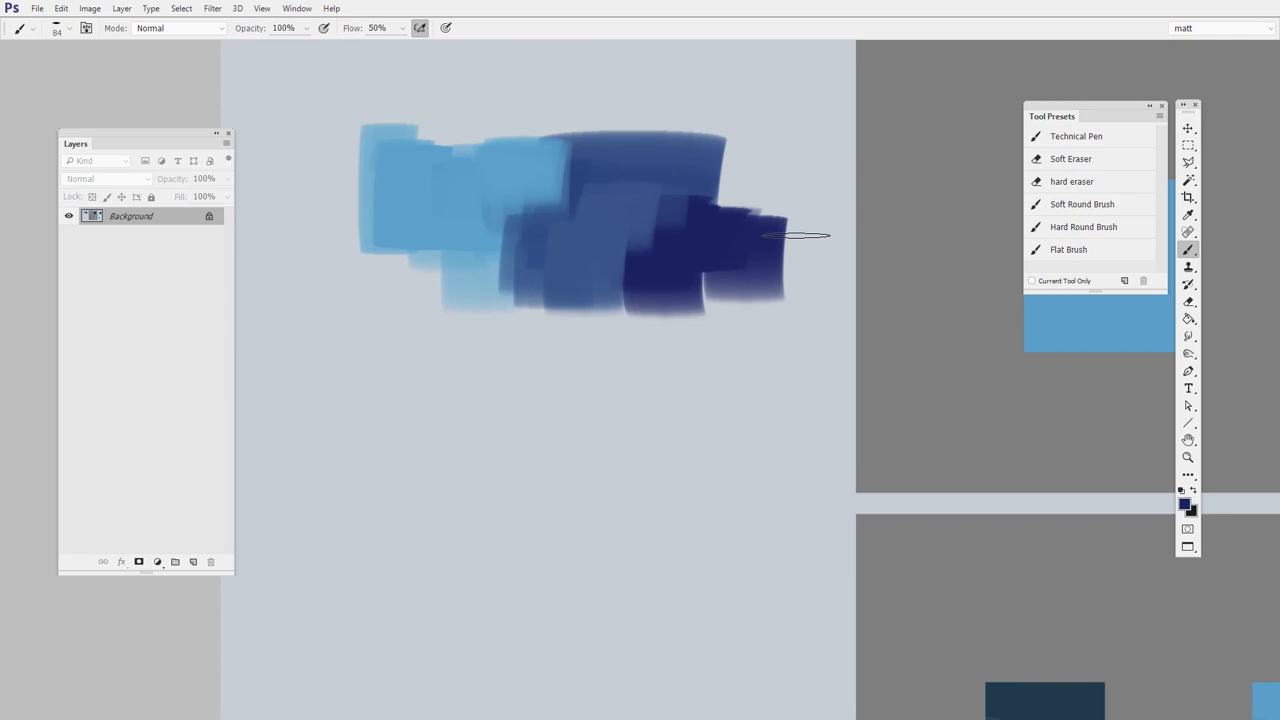
Step: Look up the shortcut assigned to the Foreground Color Picker among the Tools keyboard shortcuts
click(61, 8)
click(186, 476)
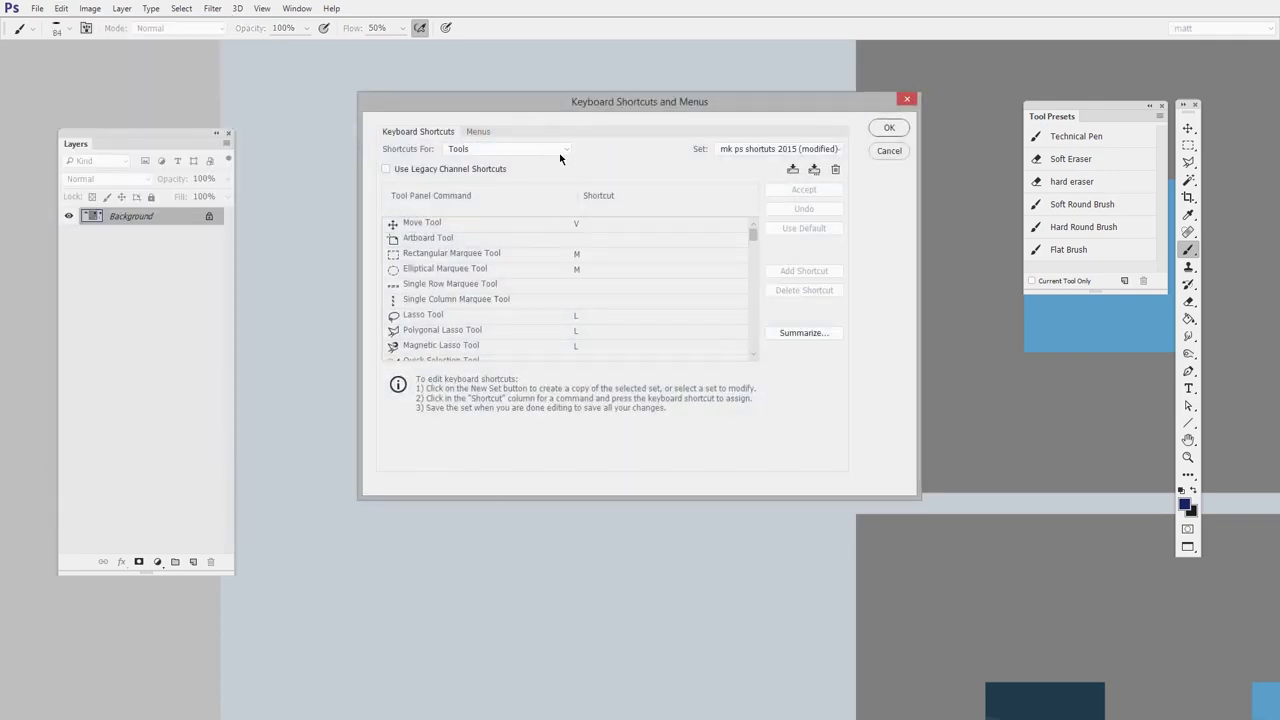
drag(754, 238, 748, 343)
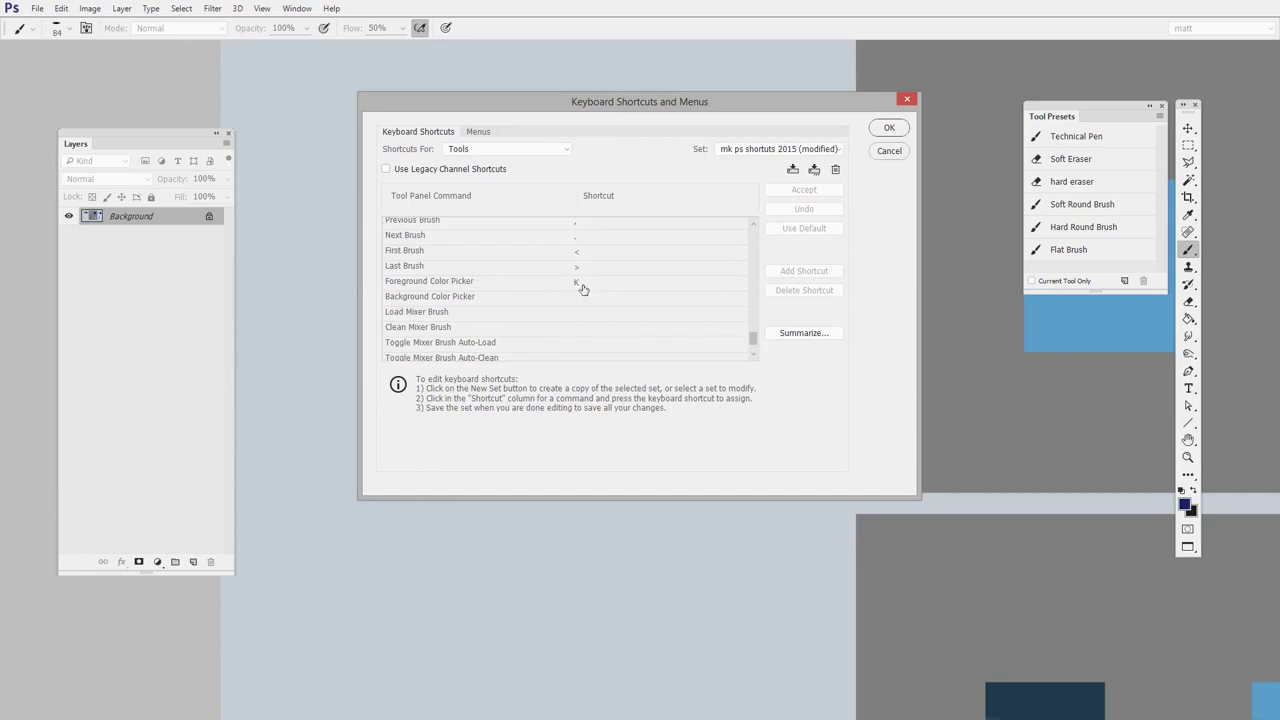
key(Return)
Step: Add a new layer and paint a navy patch with an overlapping light blue patch sampled from the swatch
key(ctrl+shift+alt+n)
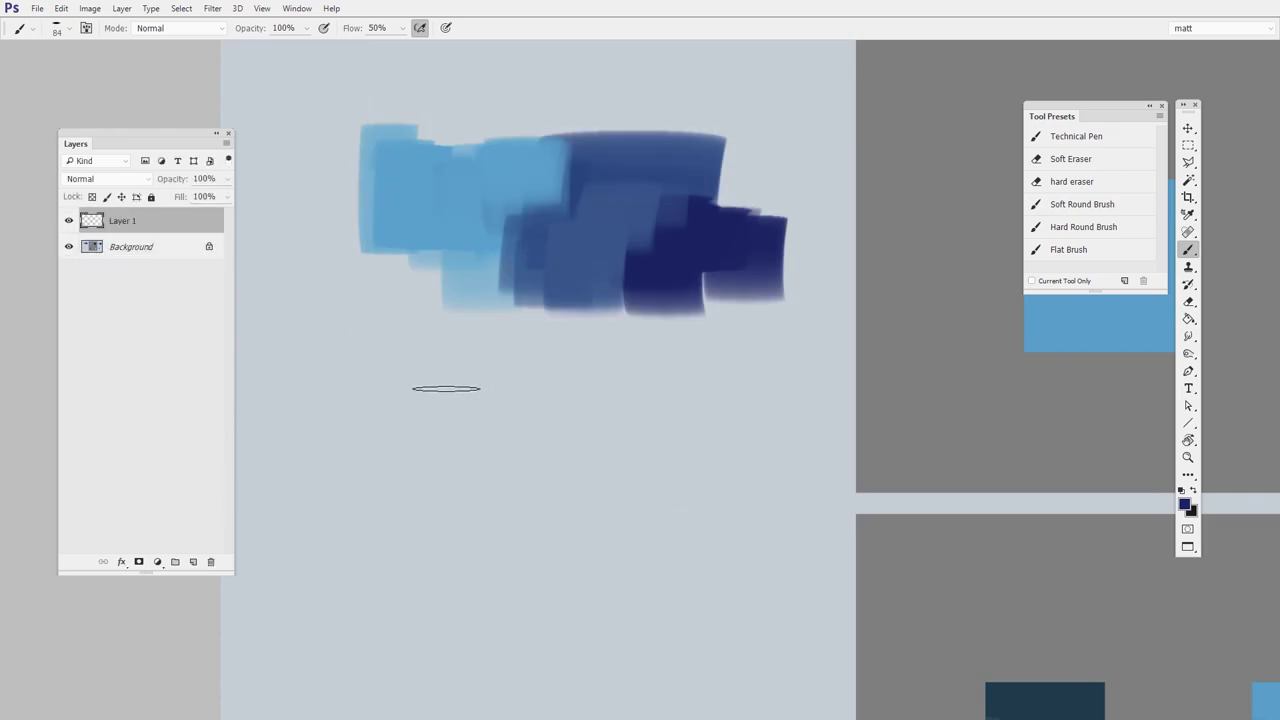
drag(446, 388, 476, 388)
mouse_move(411, 379)
mouse_down()
mouse_move(417, 463)
mouse_move(543, 502)
mouse_up()
alt+click(473, 208)
mouse_move(552, 379)
mouse_down()
mouse_move(533, 379)
mouse_move(580, 481)
mouse_up()
Step: Zoom in on the new patches and set the foreground colour to turquoise, #55dddf
key(z)
drag(599, 417, 622, 419)
drag(622, 419, 668, 413)
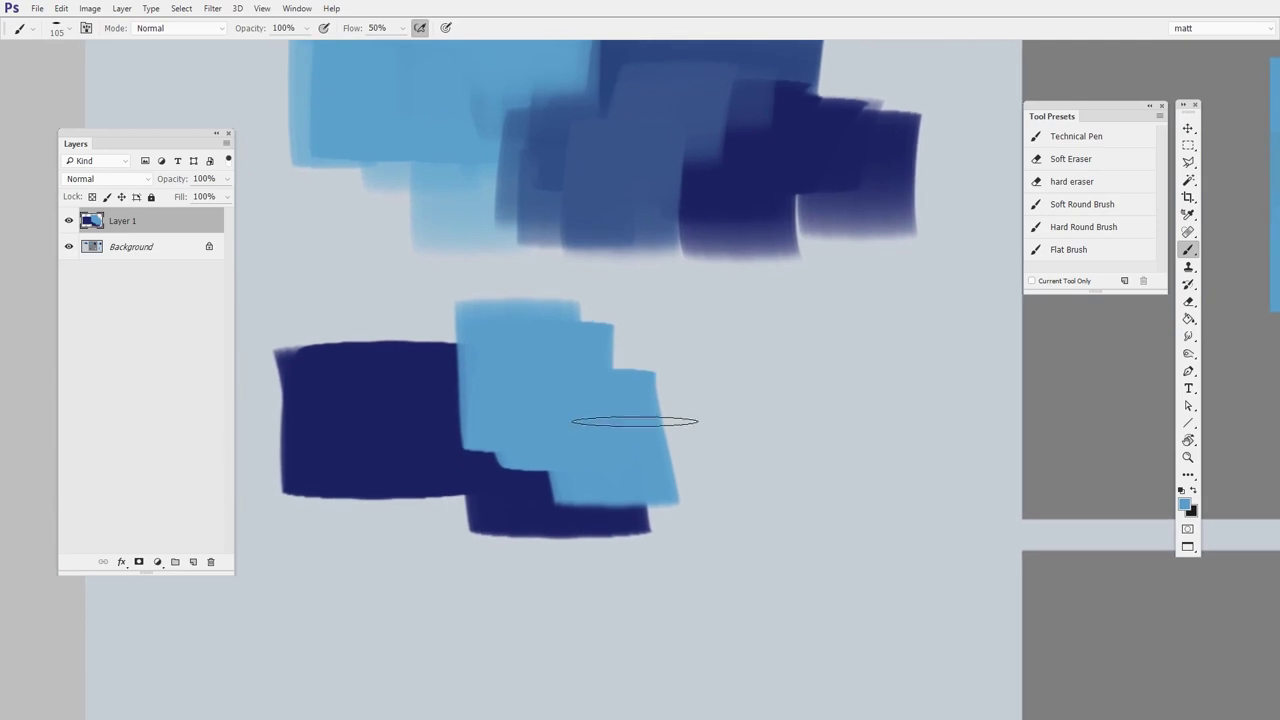
key(n)
drag(706, 167, 711, 205)
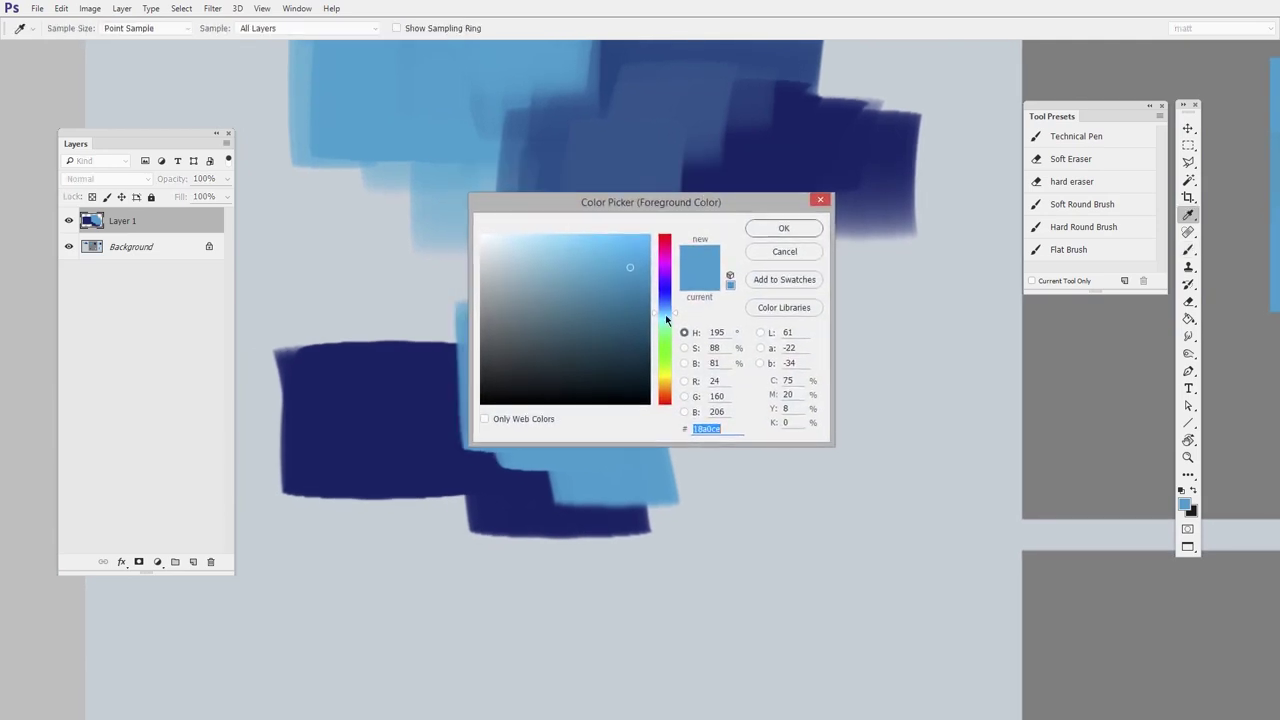
drag(665, 314, 665, 321)
click(585, 255)
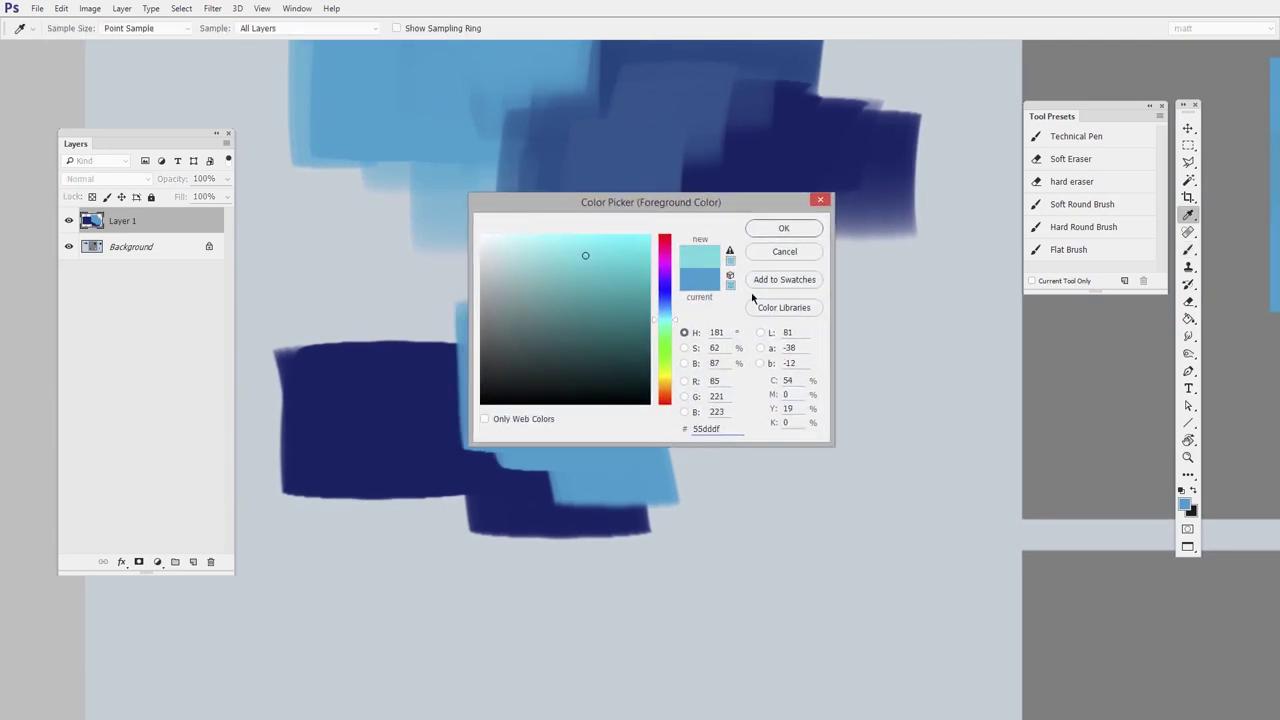
click(784, 230)
Step: Paint a turquoise patch overlapping the side of the light blue patch and extending beyond it
drag(642, 363, 649, 489)
drag(626, 340, 655, 492)
drag(712, 356, 738, 497)
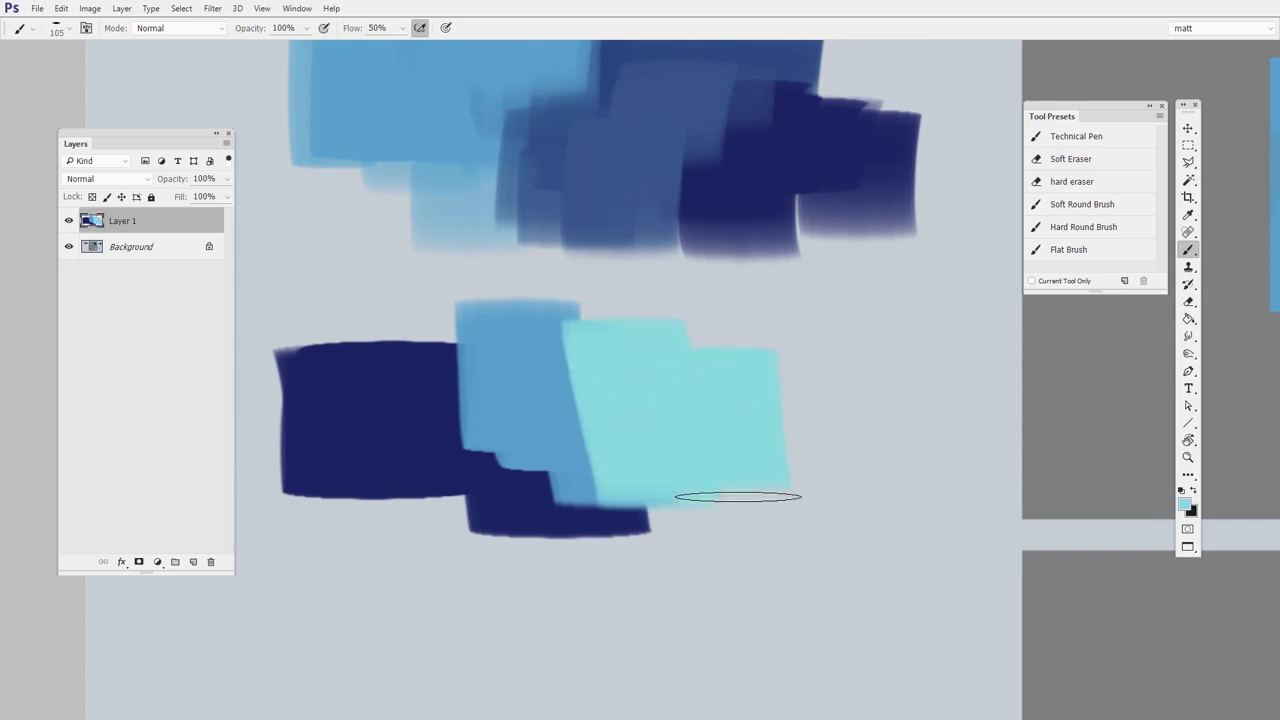
drag(714, 454, 713, 529)
Step: Darken the foreground turquoise to #50cbcc and paint a patch of it beside the turquoise one
key(n)
click(586, 271)
click(791, 231)
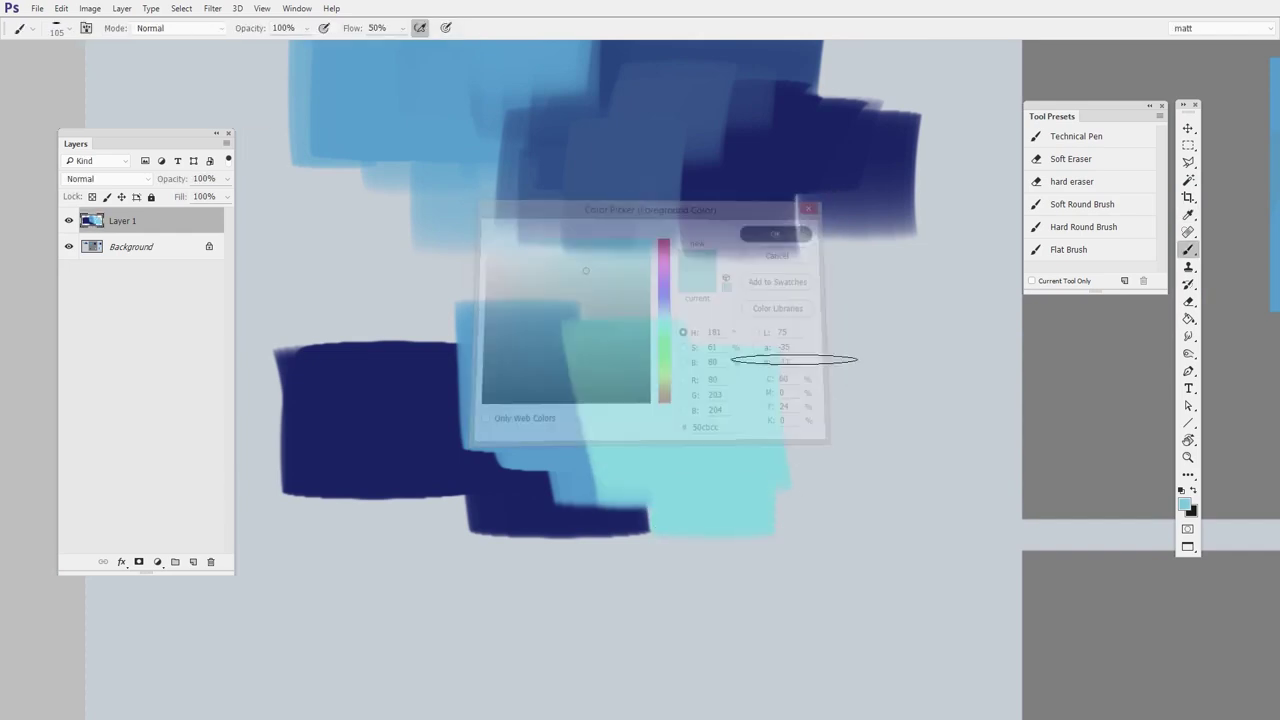
drag(797, 340, 800, 449)
drag(794, 314, 799, 396)
Step: Choose a paler turquoise, #82dcdd, and paint with it at the outer side of the darker turquoise patch
key(n)
click(551, 257)
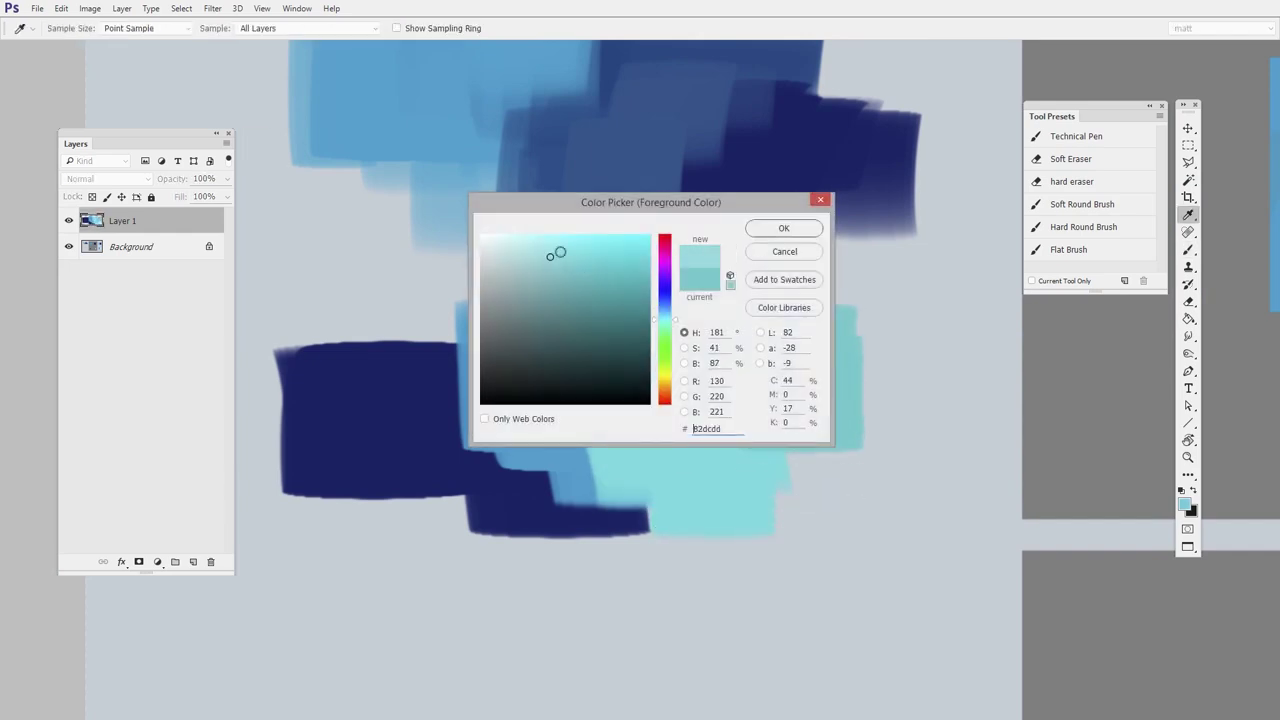
click(786, 231)
drag(872, 337, 889, 330)
Step: Clear all painted patches from Layer 1 and reduce the brush size to 45 px
key(space)
drag(803, 555, 761, 524)
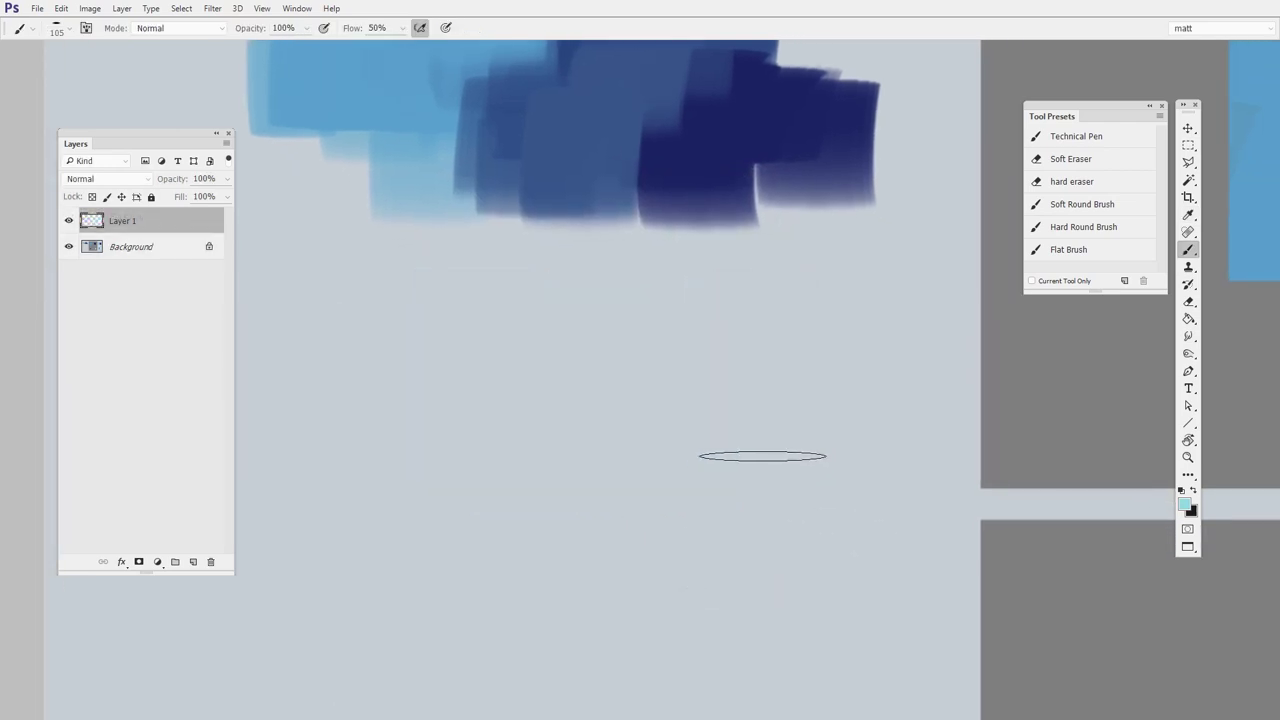
key(z)
alt+click(749, 460)
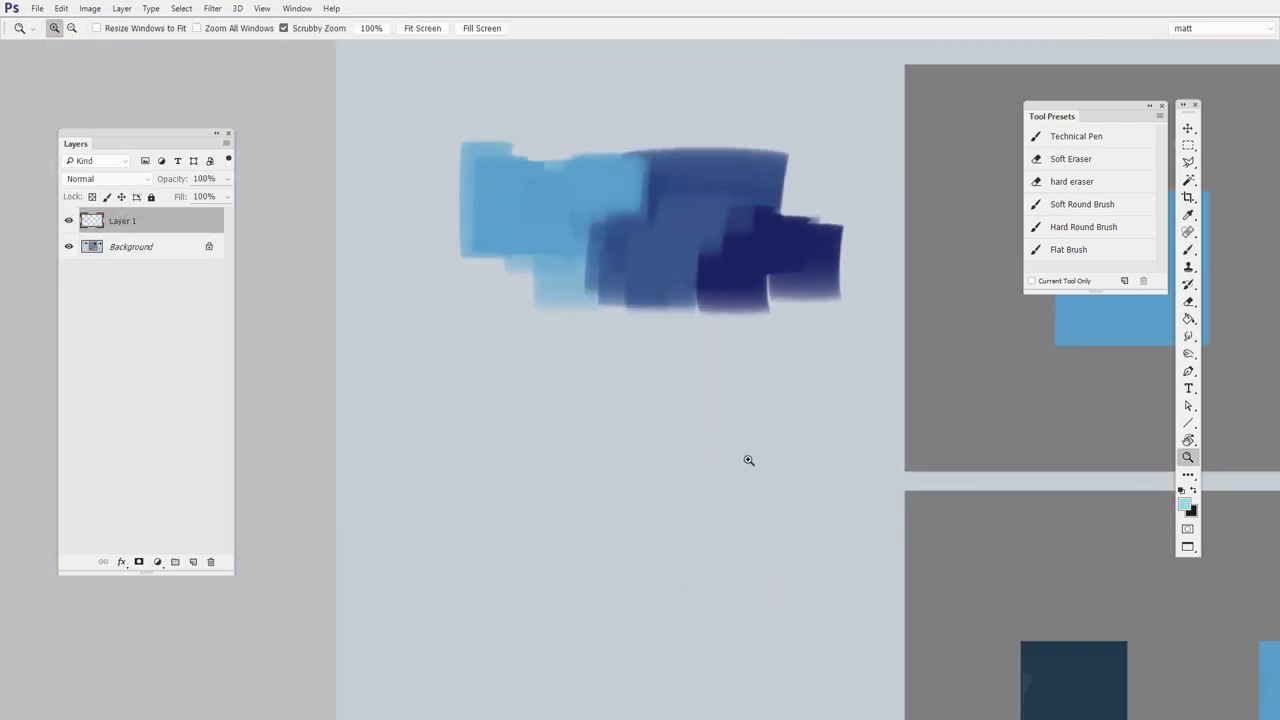
key(b)
drag(749, 460, 571, 423)
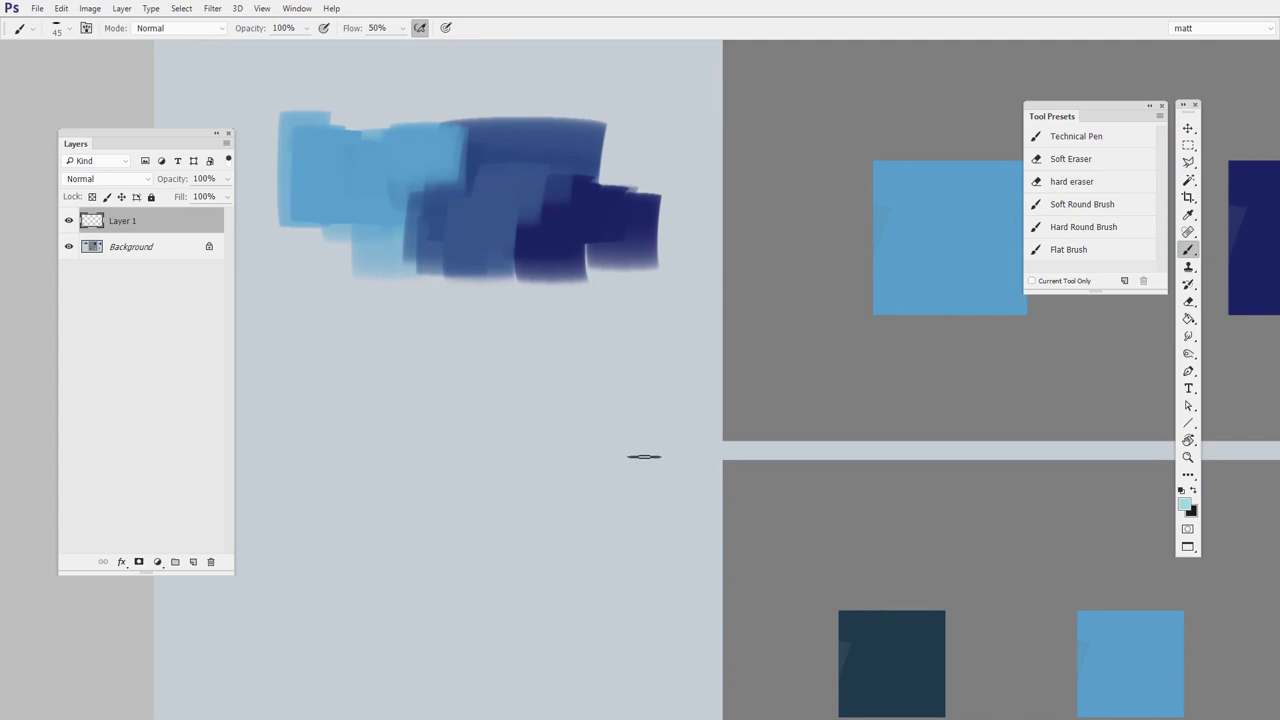
Step: Sample the swatch's navy, enlarge the brush to 81 px and paint a broad navy patch below the swatch
alt+click(590, 224)
key(bracketright)
key(bracketright)
key(bracketright)
key(bracketright)
mouse_move(375, 371)
mouse_down()
mouse_move(365, 466)
mouse_move(484, 470)
mouse_move(512, 517)
mouse_up()
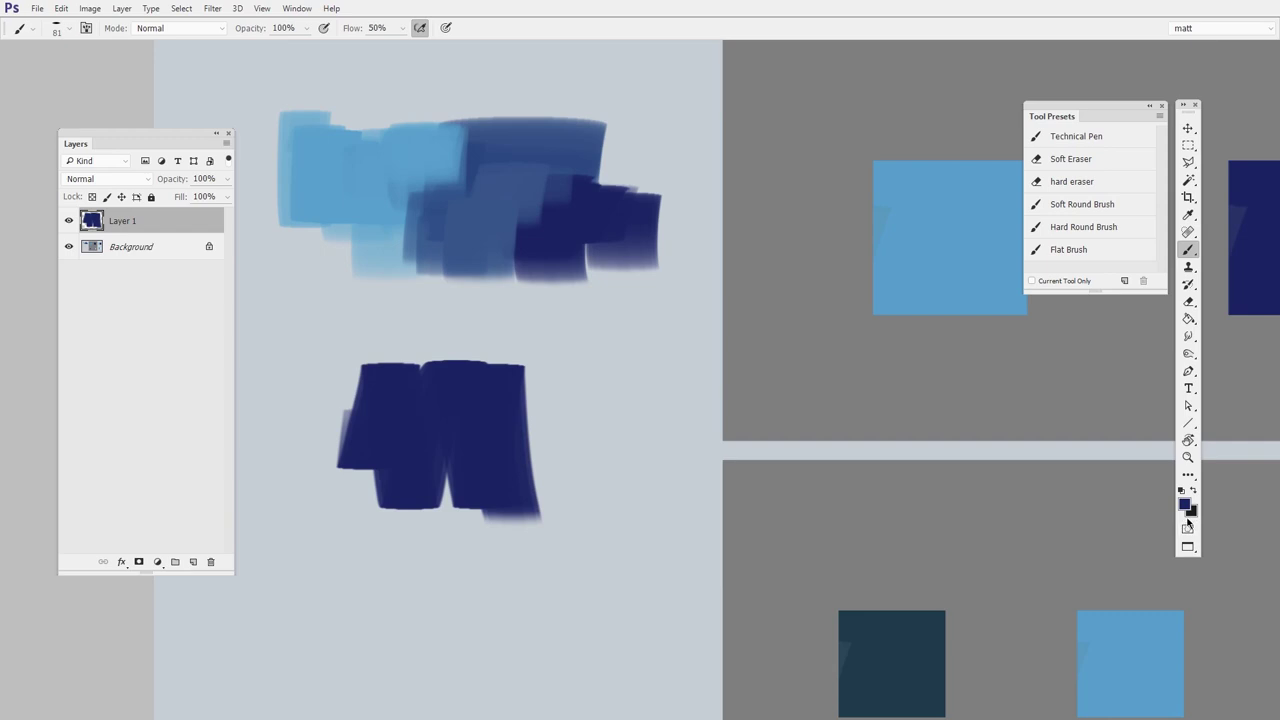
Step: Choose a light periwinkle blue as the foreground colour in the Color Picker
key(n)
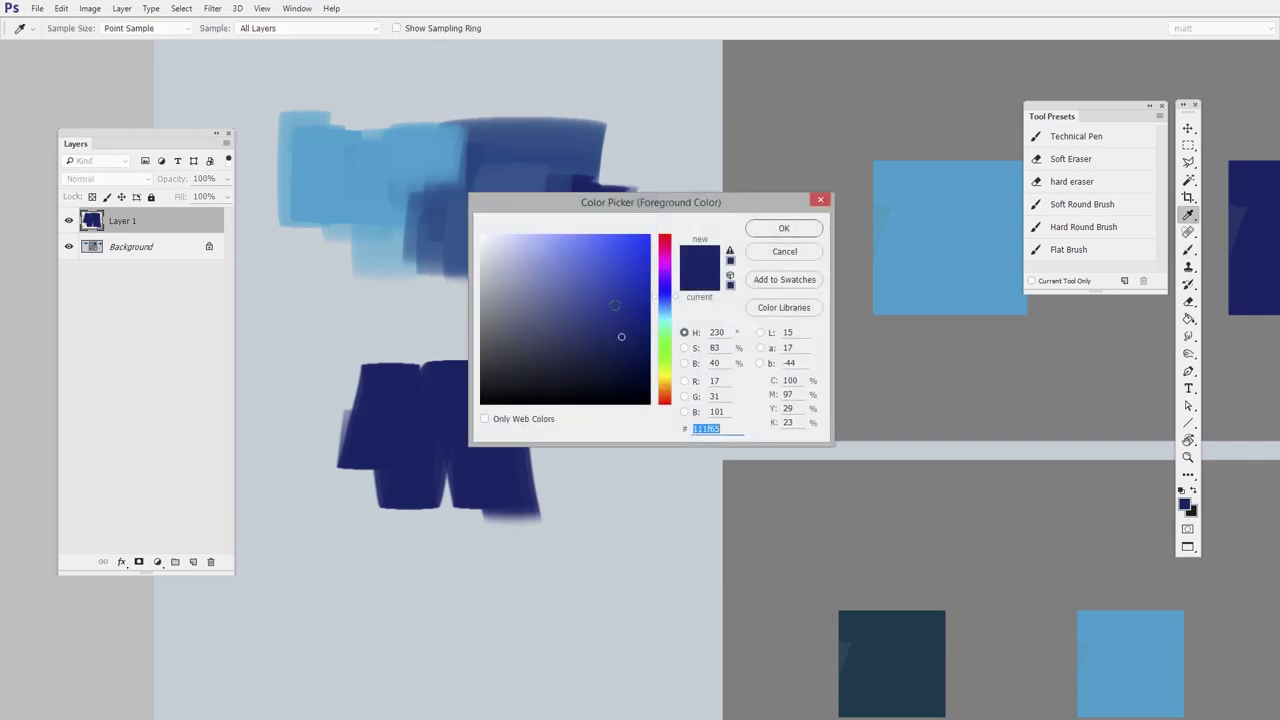
click(550, 244)
click(788, 236)
click(786, 232)
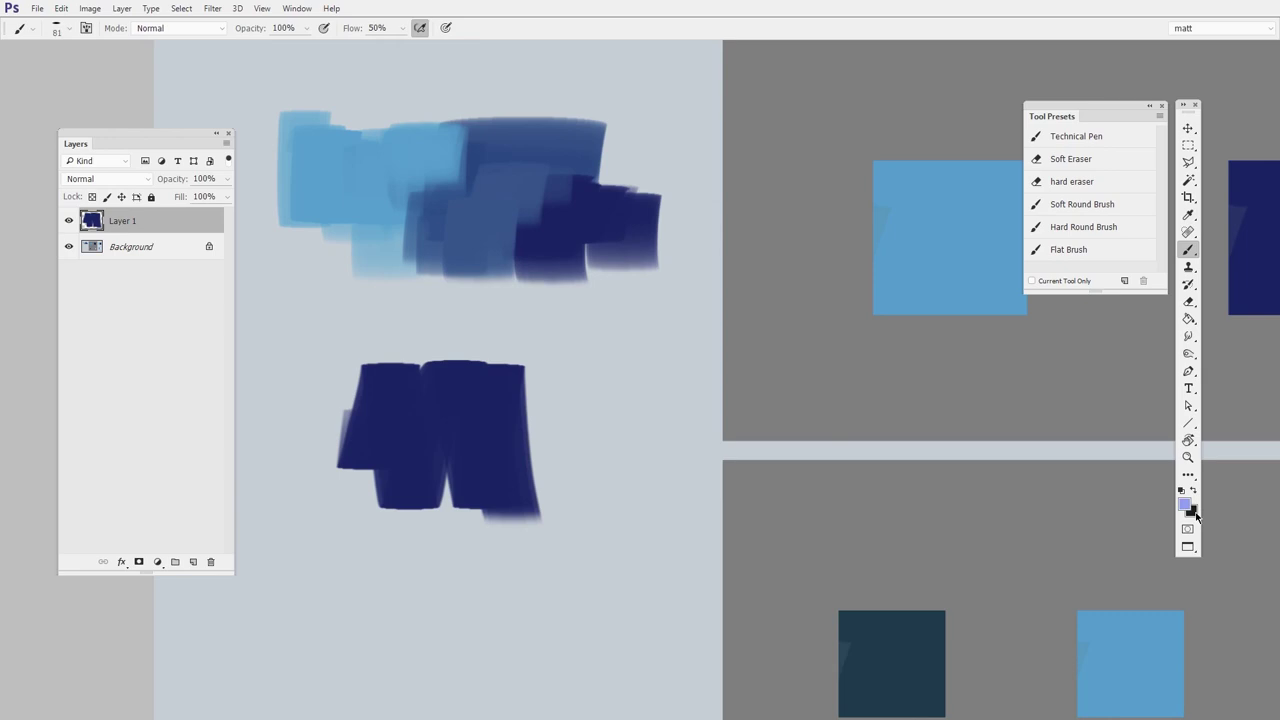
Step: Enlarge the brush to 181 px and paint a broad periwinkle patch below the navy one
drag(529, 589, 662, 325)
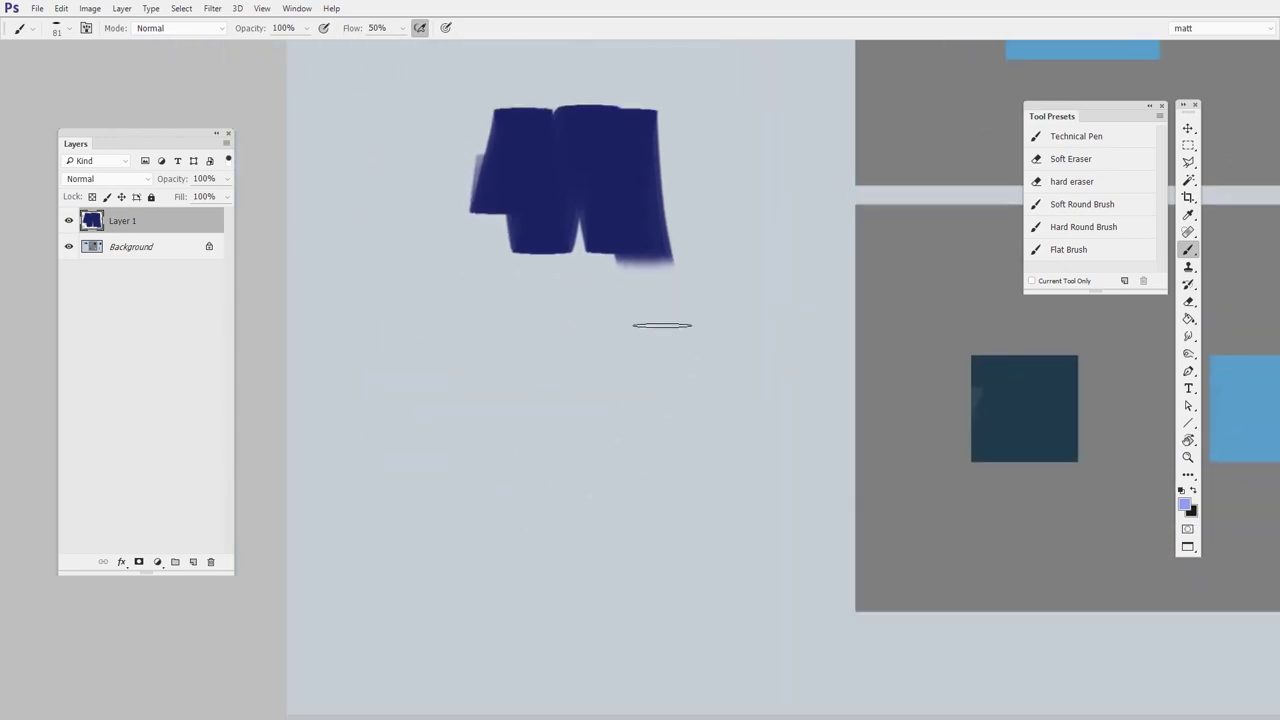
drag(443, 350, 425, 580)
drag(462, 330, 468, 580)
drag(510, 366, 469, 580)
drag(515, 418, 557, 429)
drag(501, 331, 521, 577)
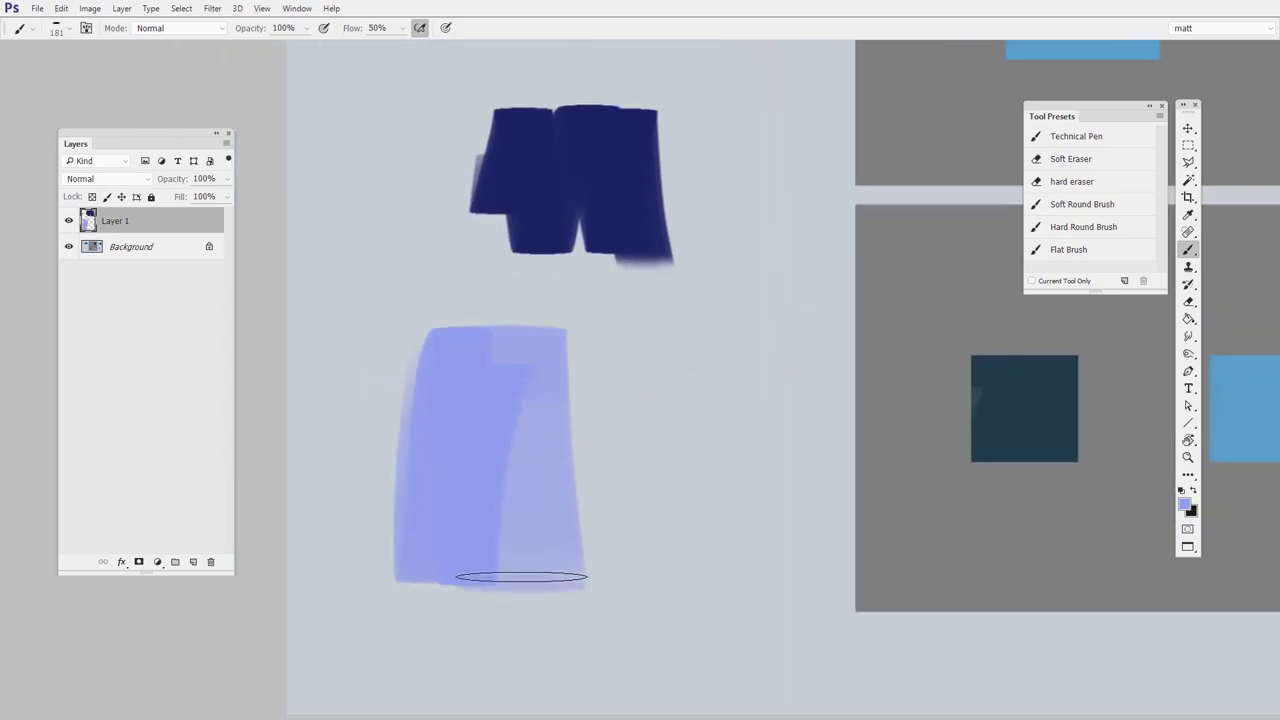
drag(551, 335, 580, 555)
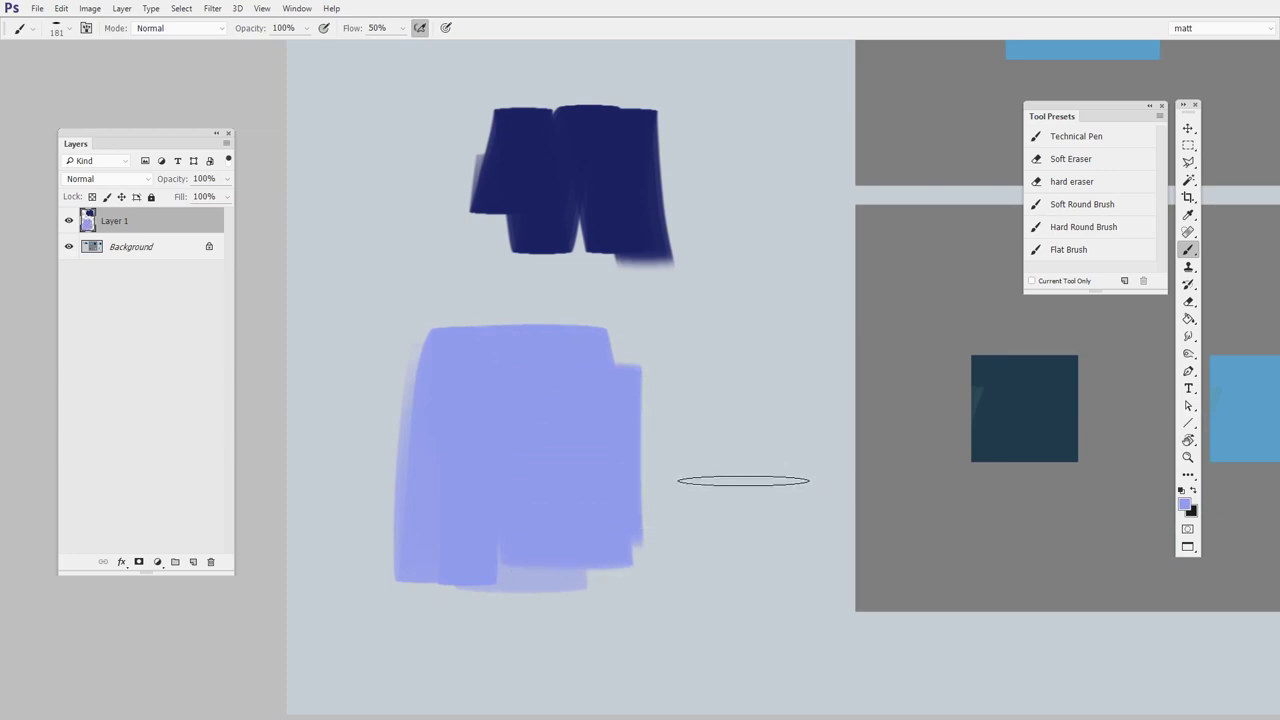
Step: Swap the foreground and background colours and paint a broad black patch overlapping the inner side of the periwinkle patch
key(x)
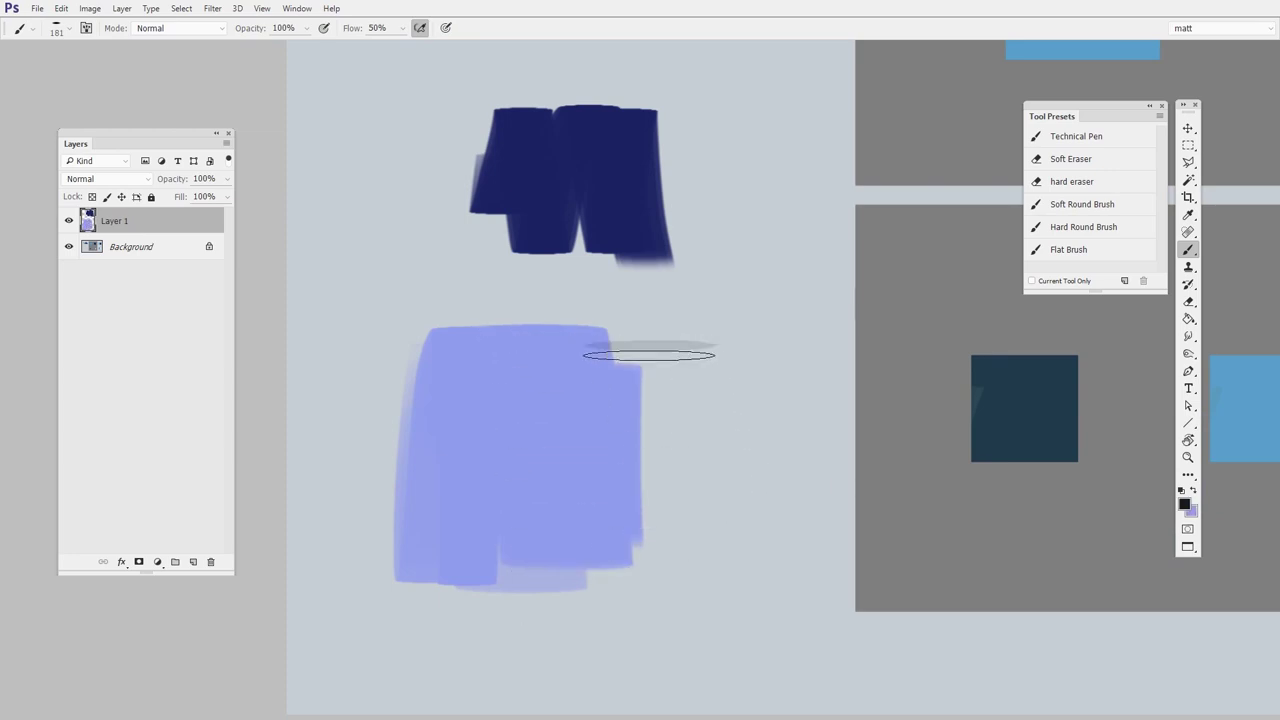
mouse_move(649, 354)
mouse_down()
mouse_move(640, 520)
mouse_move(714, 411)
mouse_move(749, 451)
mouse_move(702, 548)
mouse_up()
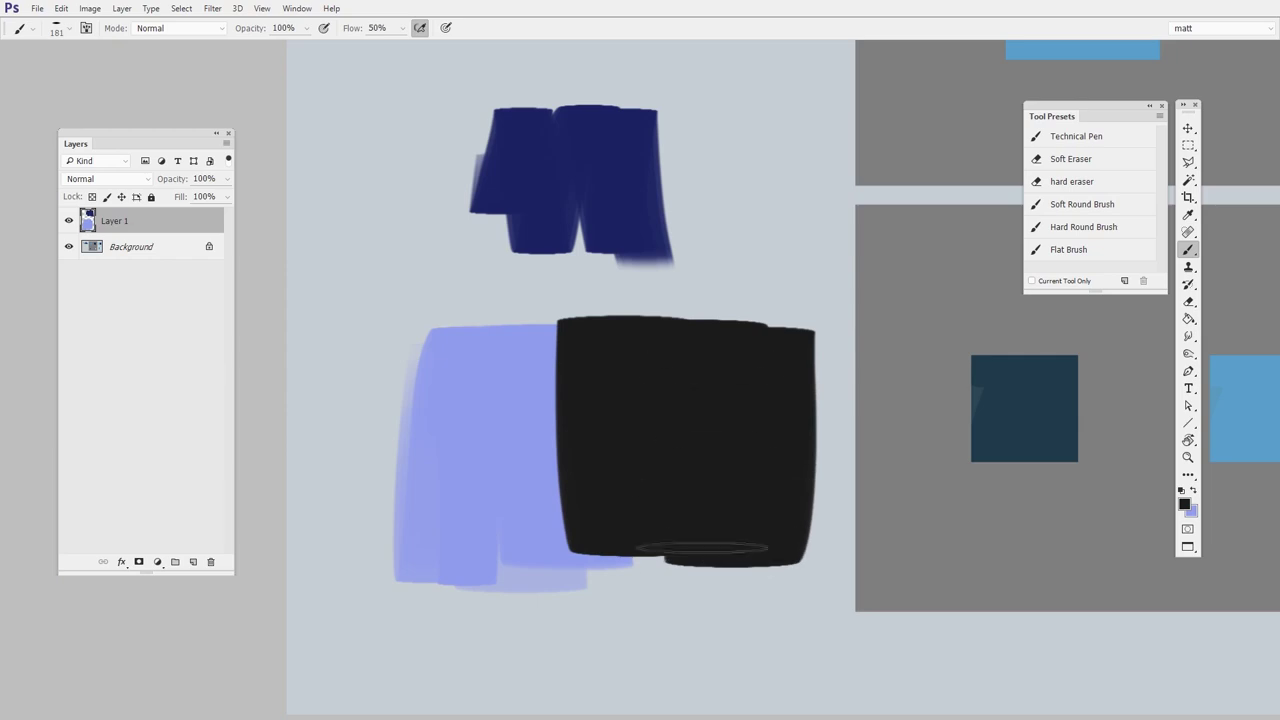
drag(802, 520, 709, 558)
Step: Swap back to periwinkle, reduce the brush to 117 px and paint a smaller patch over the black one
key(z)
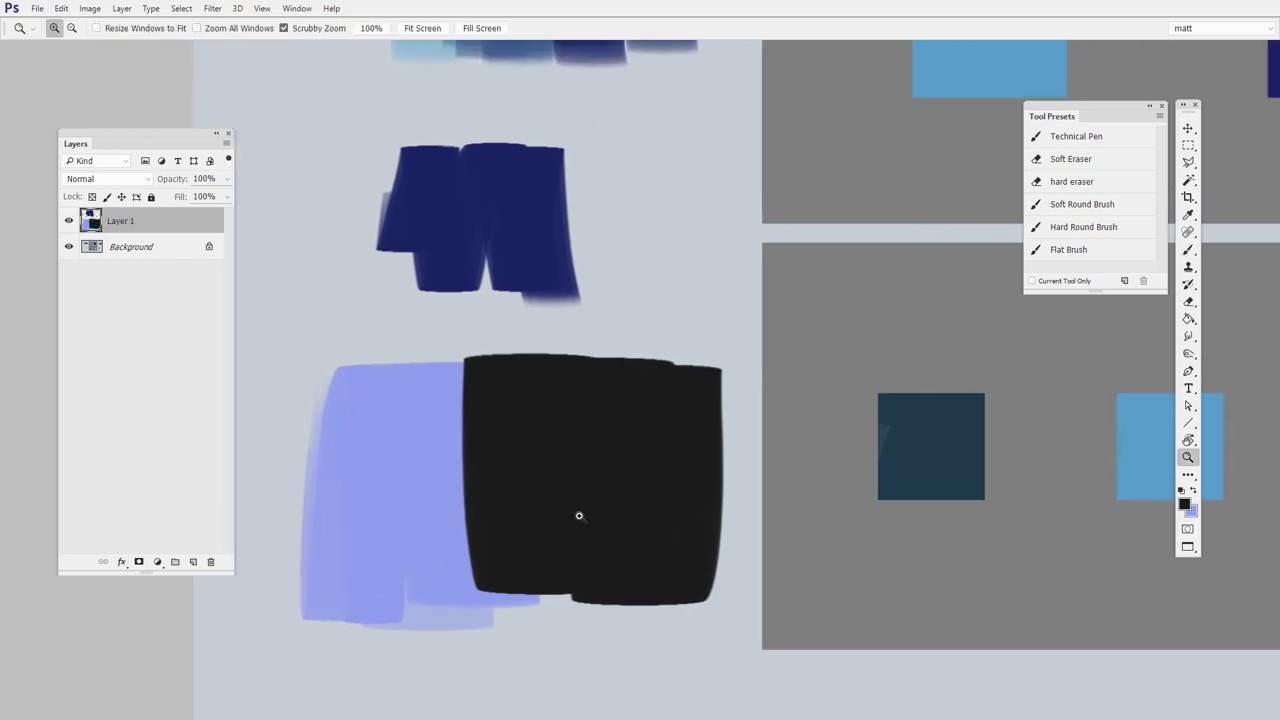
drag(594, 511, 650, 508)
key(b)
key(x)
drag(603, 460, 566, 449)
mouse_move(551, 270)
mouse_down()
mouse_move(579, 480)
mouse_move(740, 426)
mouse_move(770, 470)
mouse_up()
Step: Swap to black again and paint over the outer side of the small periwinkle patch
key(x)
mouse_move(815, 212)
mouse_down()
mouse_move(811, 537)
mouse_move(746, 498)
mouse_up()
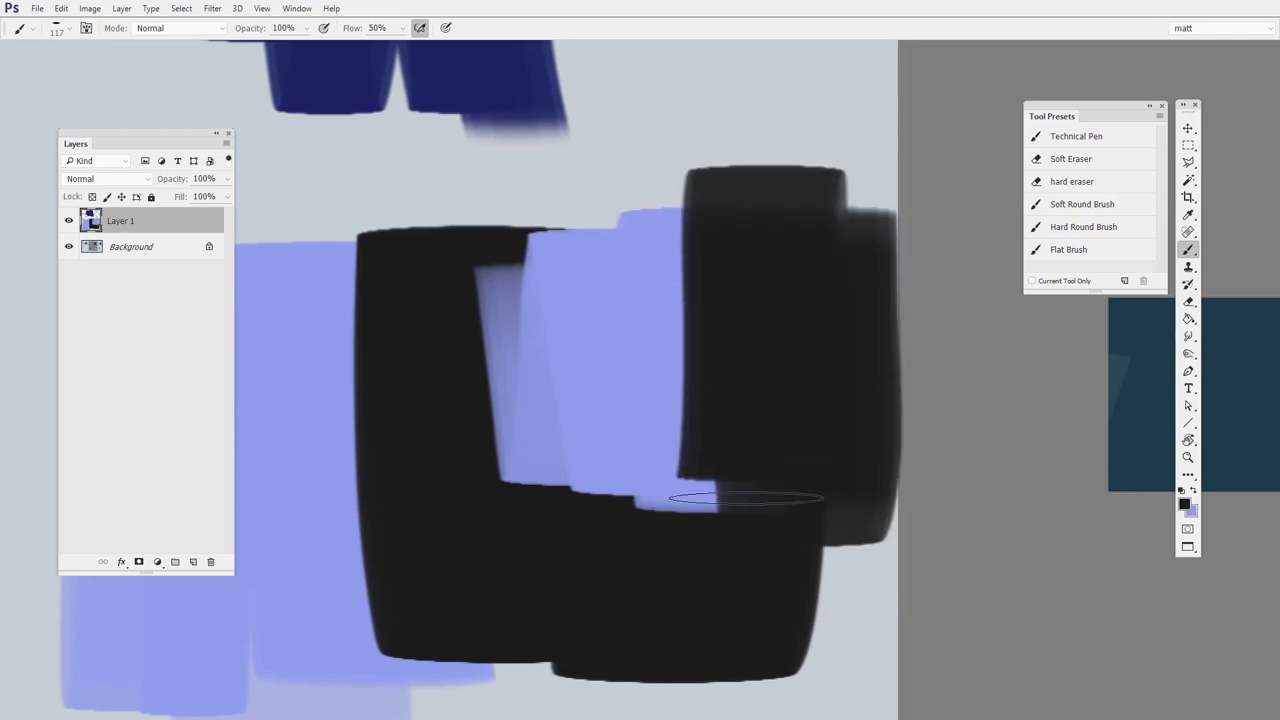
drag(704, 130, 706, 406)
key(z)
drag(740, 515, 664, 555)
key(b)
mouse_move(669, 557)
mouse_down()
mouse_move(629, 520)
mouse_move(552, 506)
mouse_up()
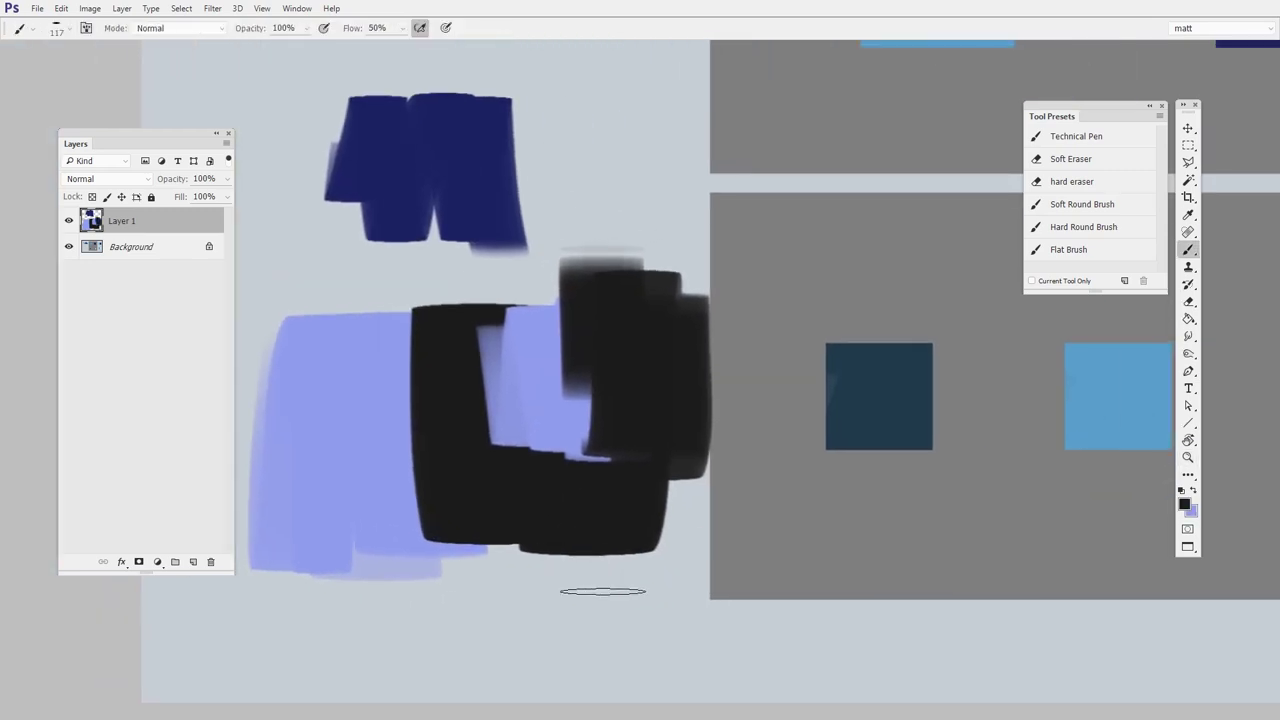